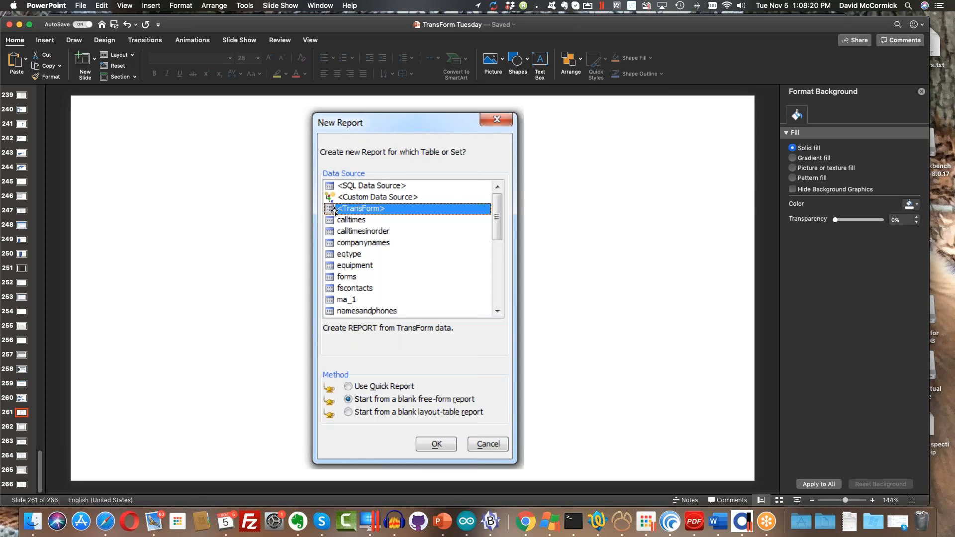
Review slides 262 to 266 covering the TransForm data source, API key, field selection, report layout and finished report.
click(21, 429)
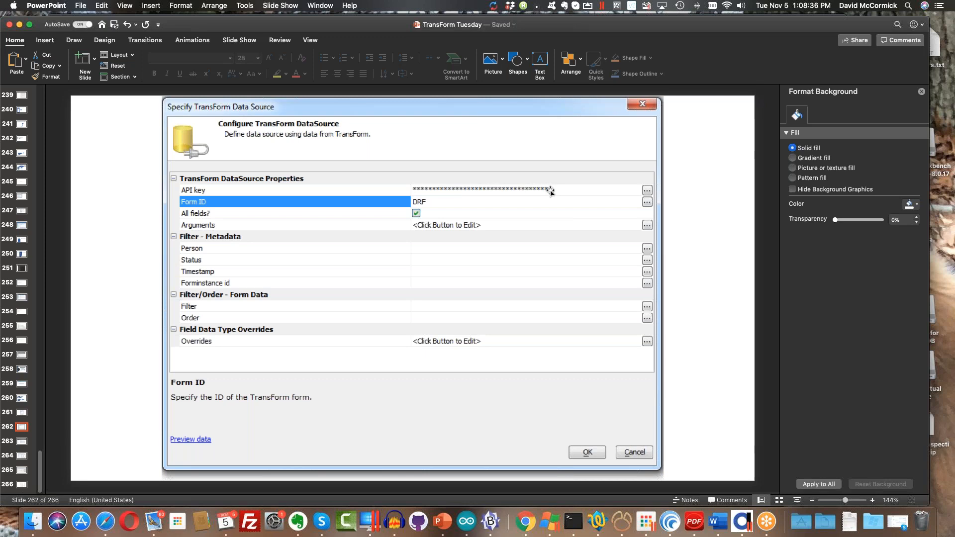
click(24, 443)
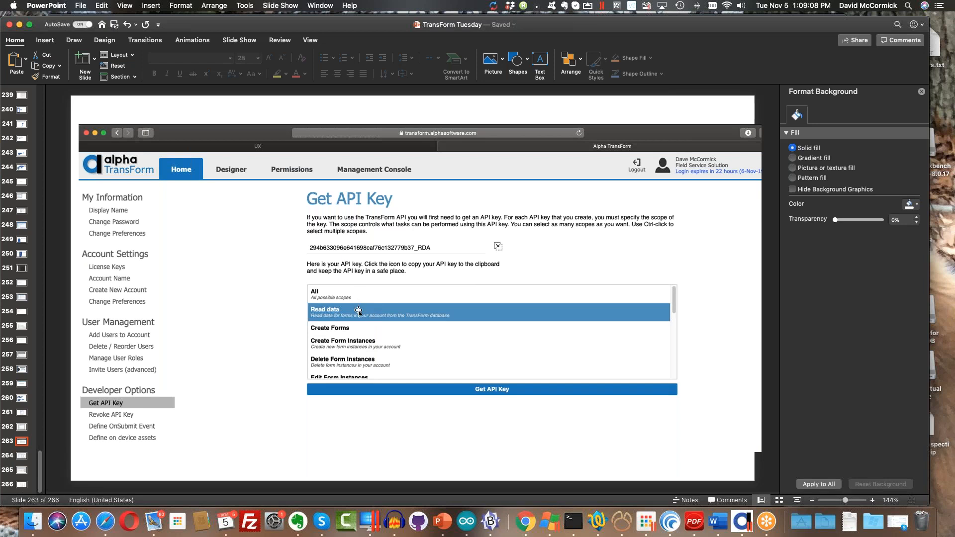
click(21, 457)
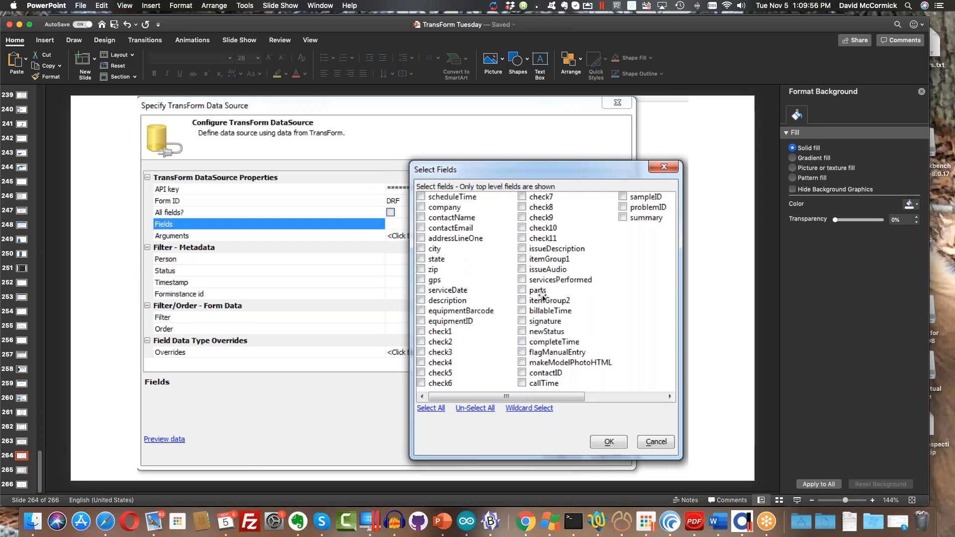
click(22, 470)
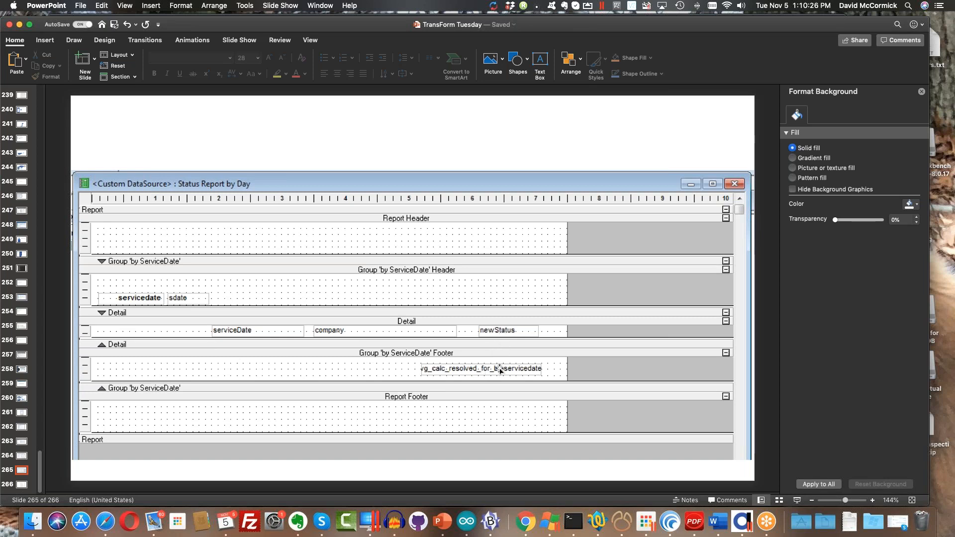
click(23, 485)
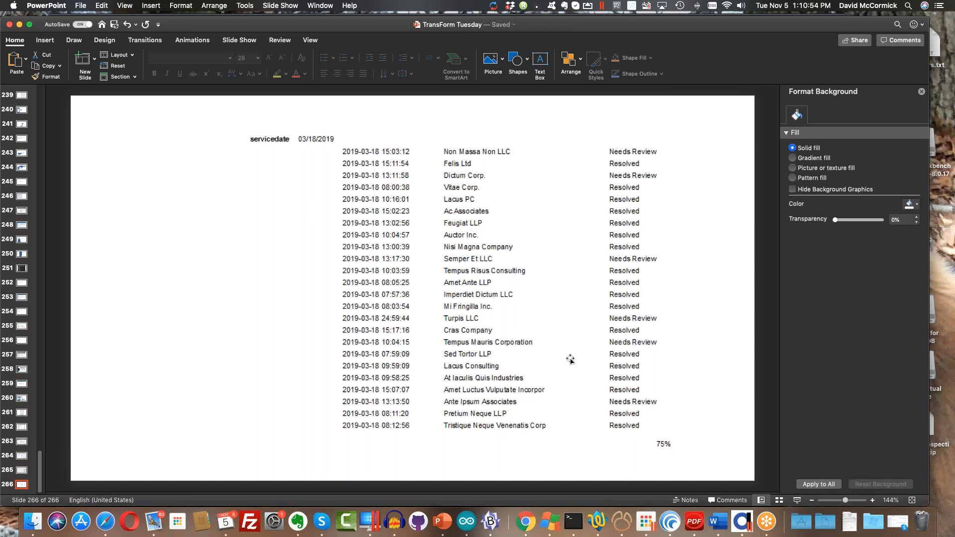
Switch to Alpha Anywhere and page through the Status Report by Day preview up to page 26.
click(742, 524)
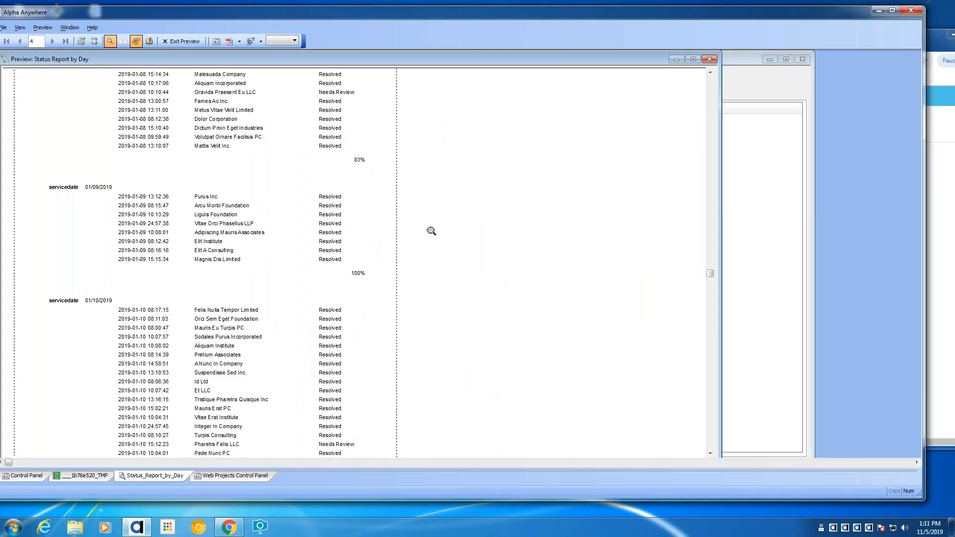
drag(293, 15, 330, 13)
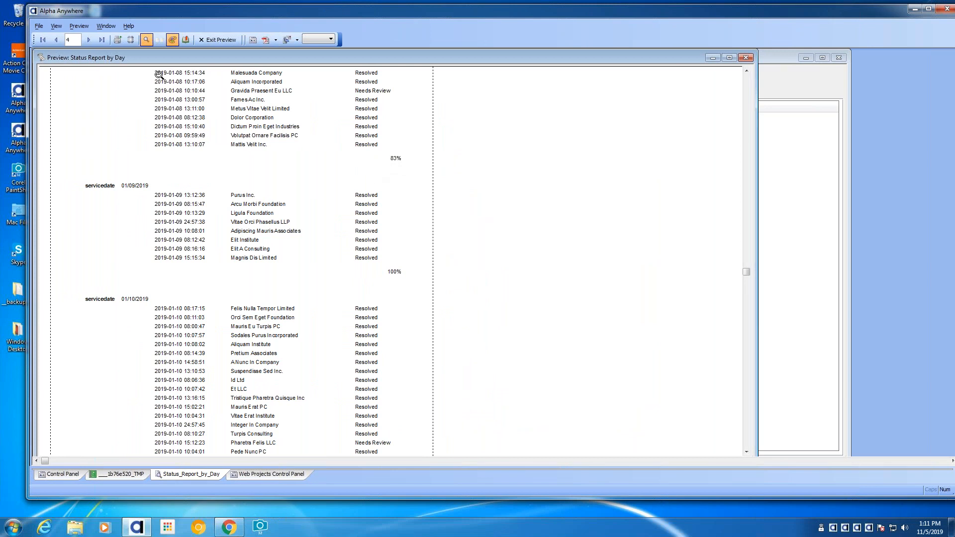
click(89, 40)
click(89, 40)
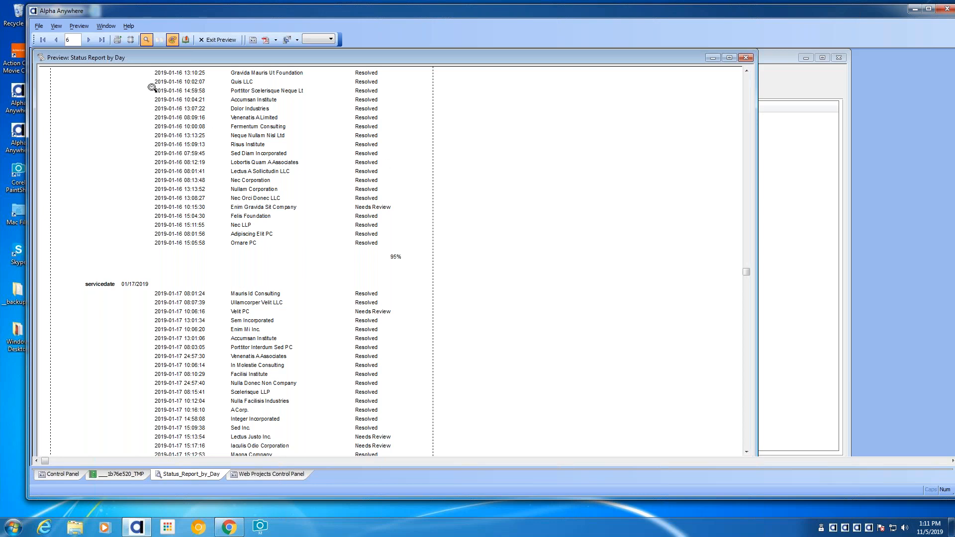
click(88, 40)
click(88, 40)
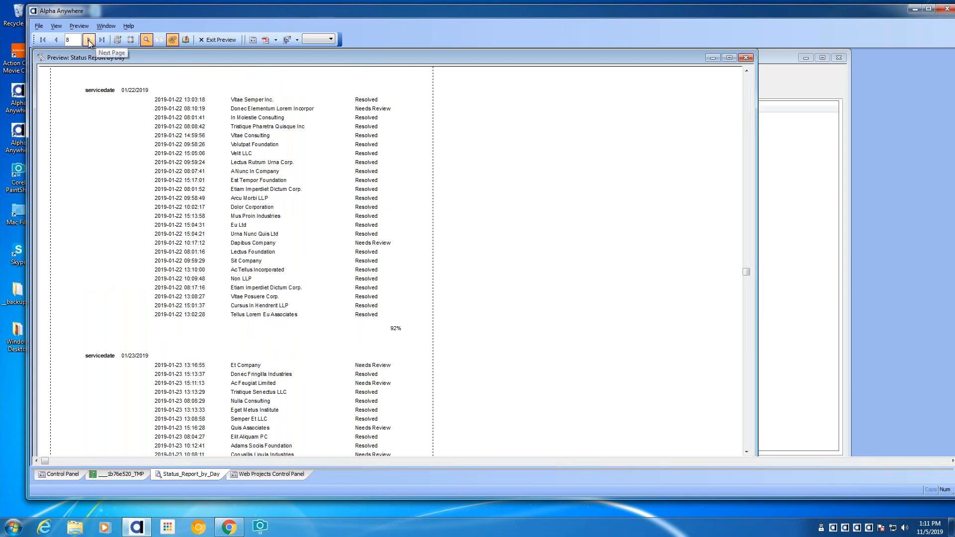
click(88, 40)
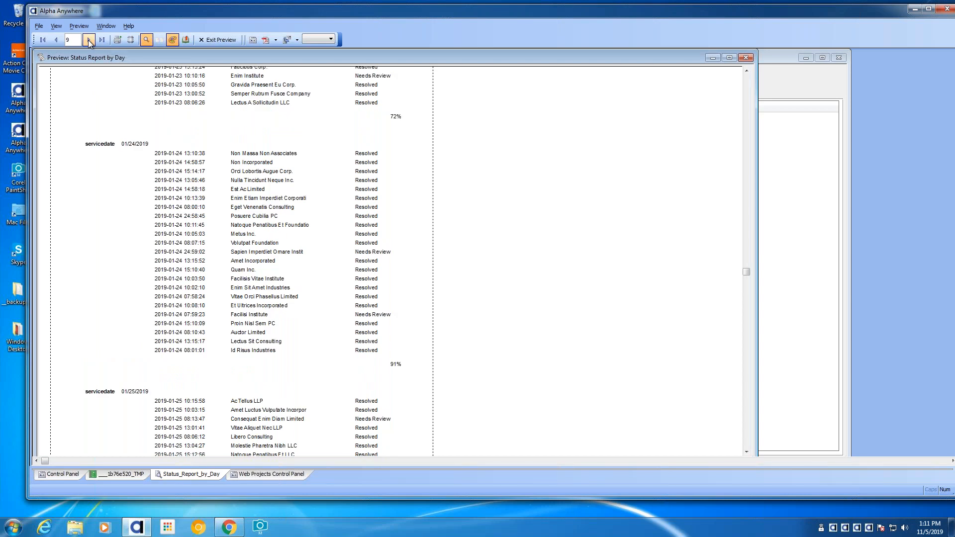
click(88, 40)
click(88, 39)
click(88, 40)
click(88, 40)
click(88, 40)
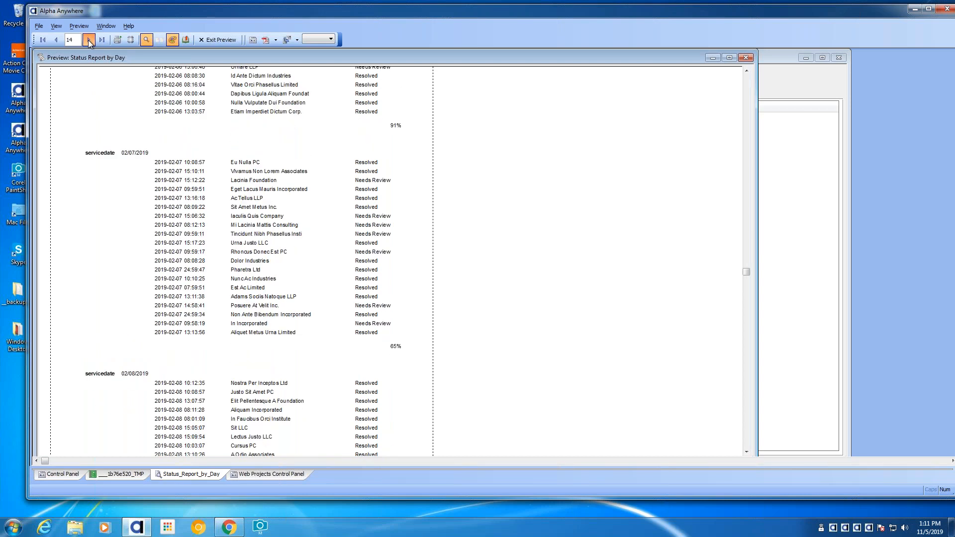
click(88, 39)
click(88, 40)
click(88, 39)
click(88, 40)
click(88, 40)
click(88, 40)
click(88, 40)
click(88, 40)
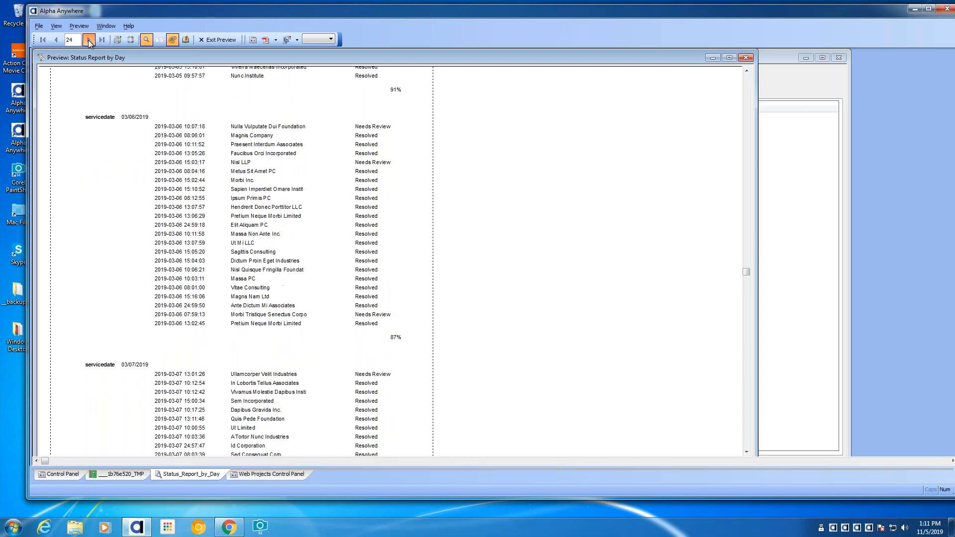
click(88, 40)
click(88, 39)
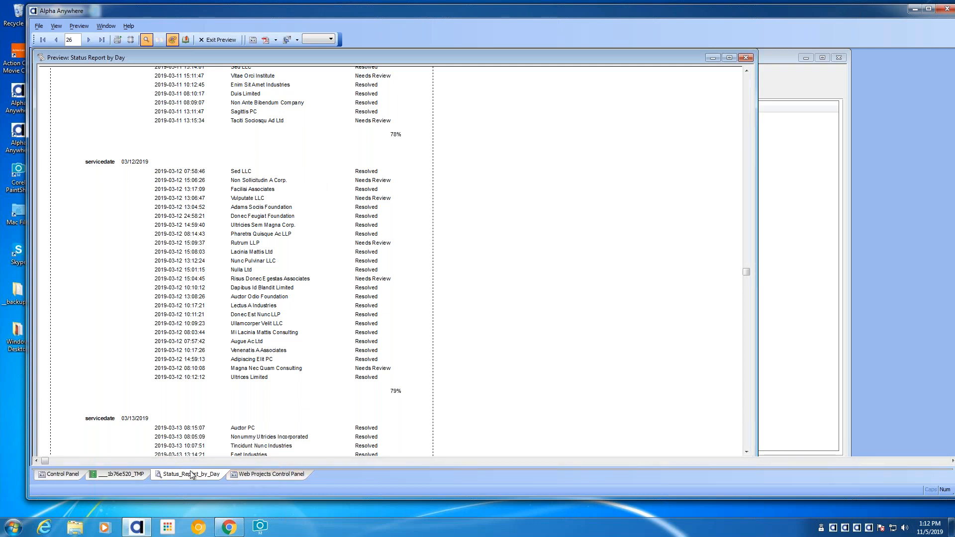
Close the report preview and open the properties of the by ServiceDate group in the report editor.
click(745, 58)
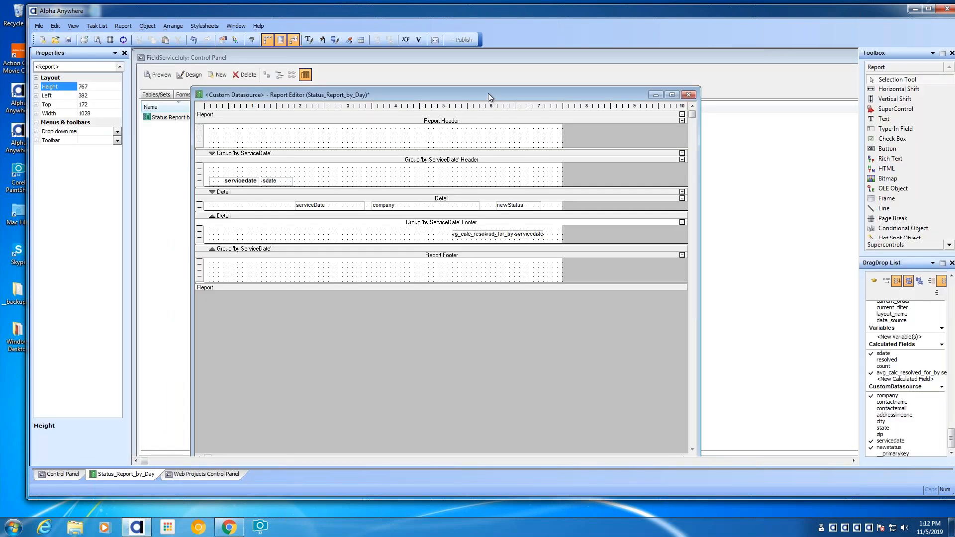
drag(488, 93, 447, 63)
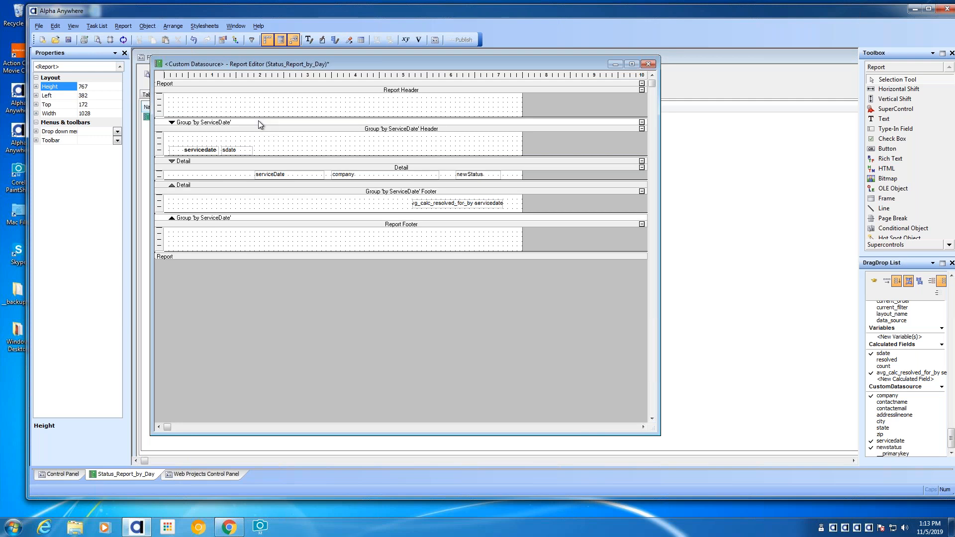
right_click(259, 121)
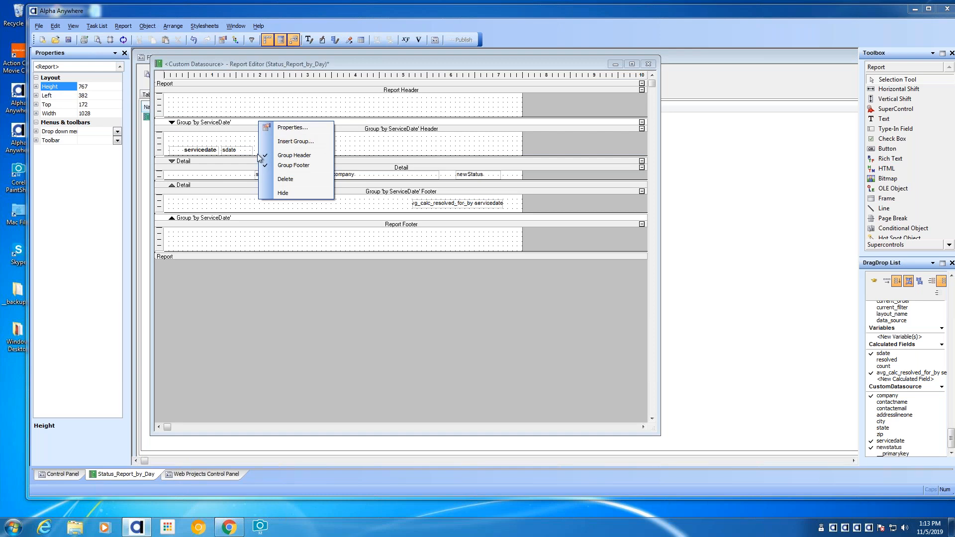
right_click(226, 161)
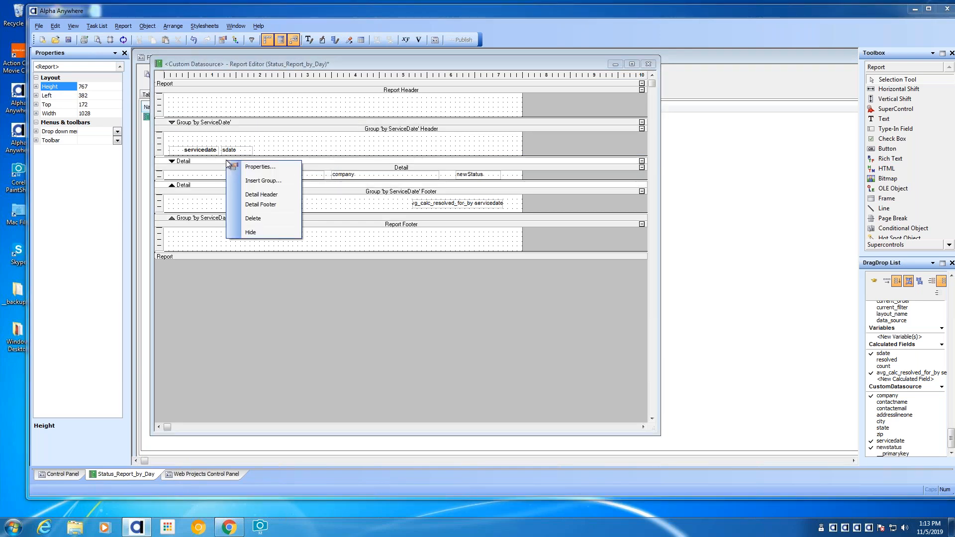
right_click(266, 120)
click(289, 127)
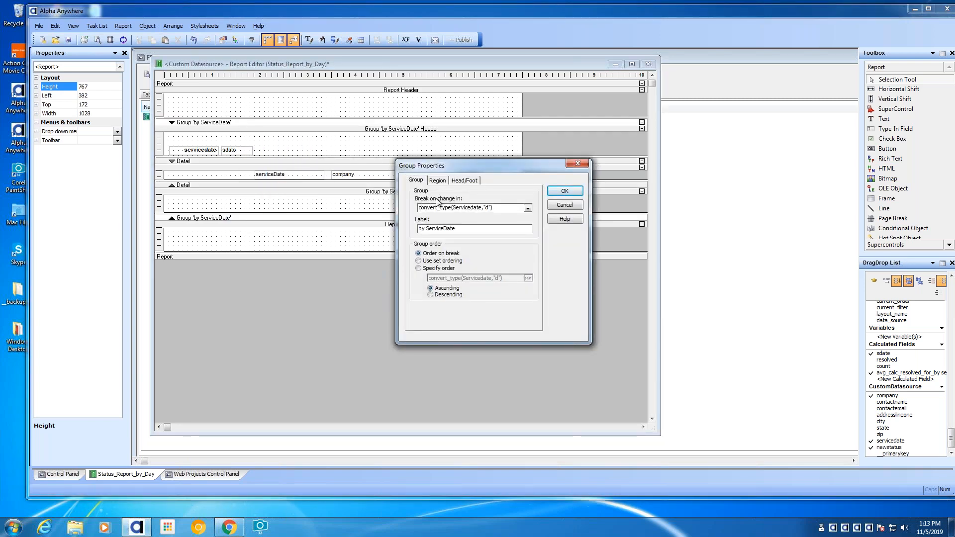
Examine the group's break expression in the Expression Builder, and close it and the group properties without changes.
click(528, 210)
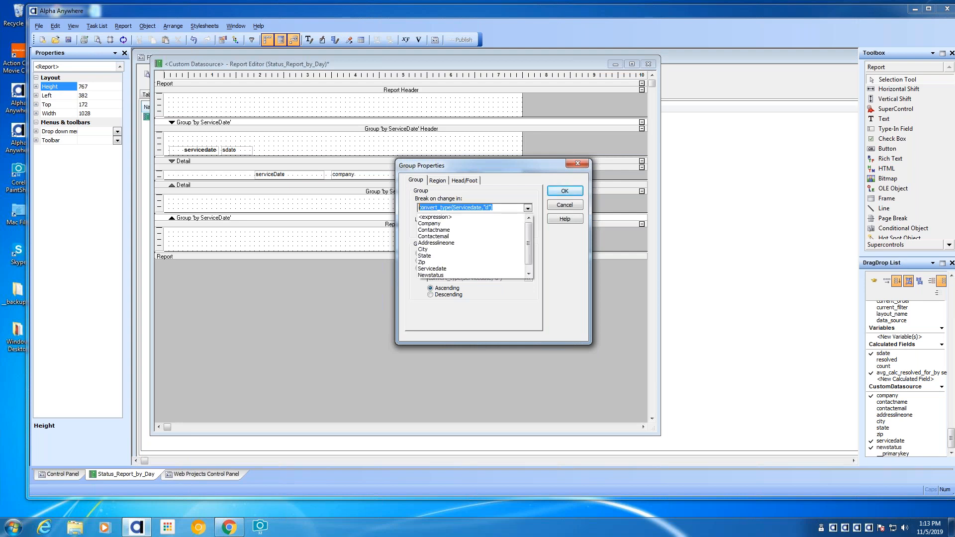
click(474, 219)
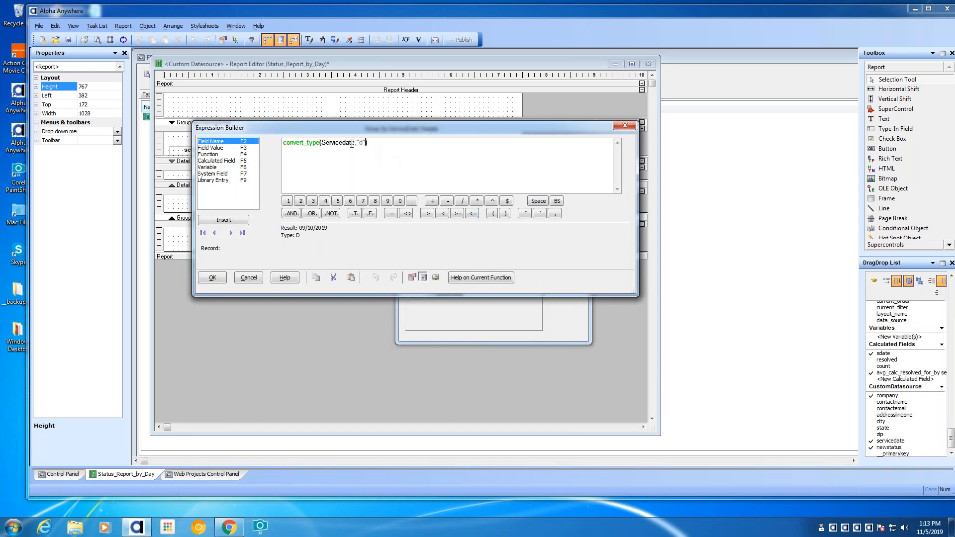
click(359, 143)
drag(321, 142, 283, 142)
click(371, 144)
click(625, 125)
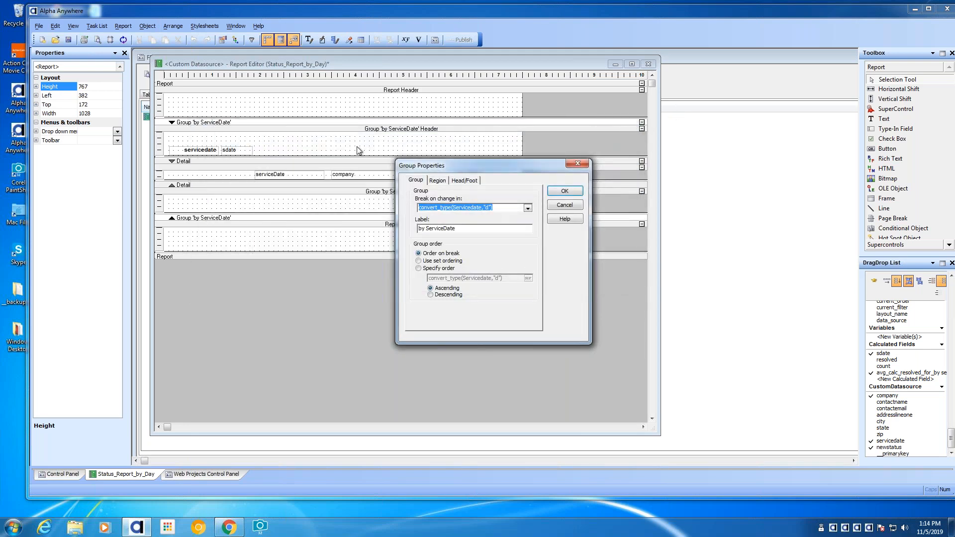
click(578, 164)
Check the sdate field and review the report's calculated value expressions for resolved and average resolved, cancelling without changes.
click(237, 154)
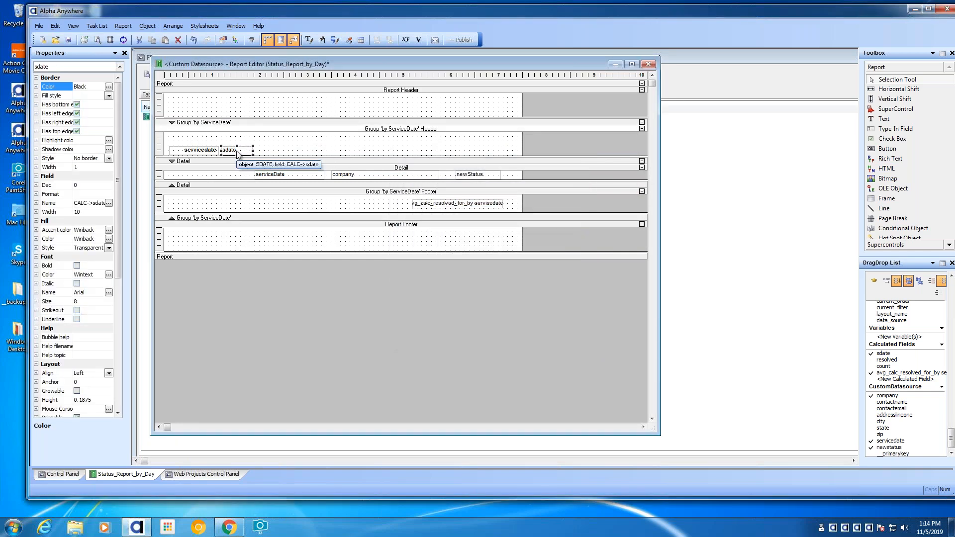
click(303, 148)
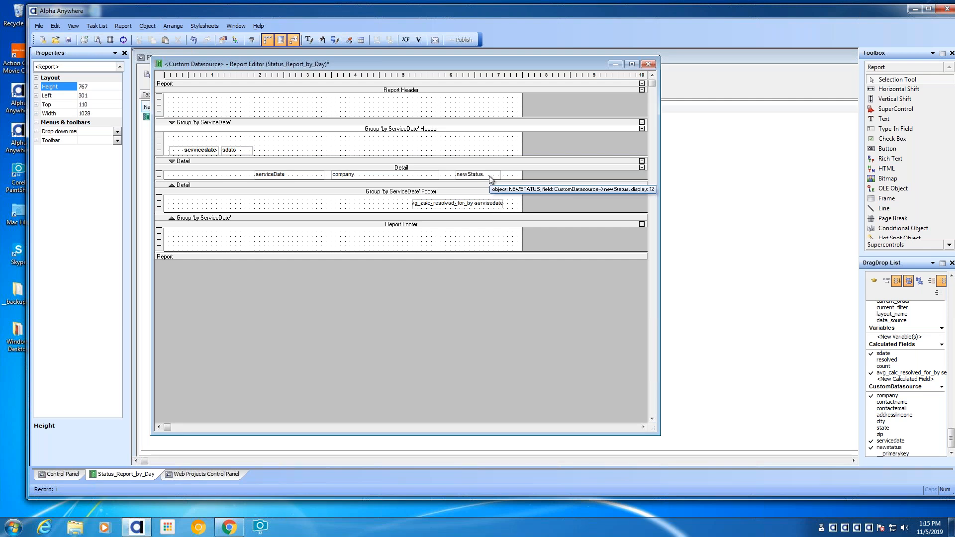
click(406, 40)
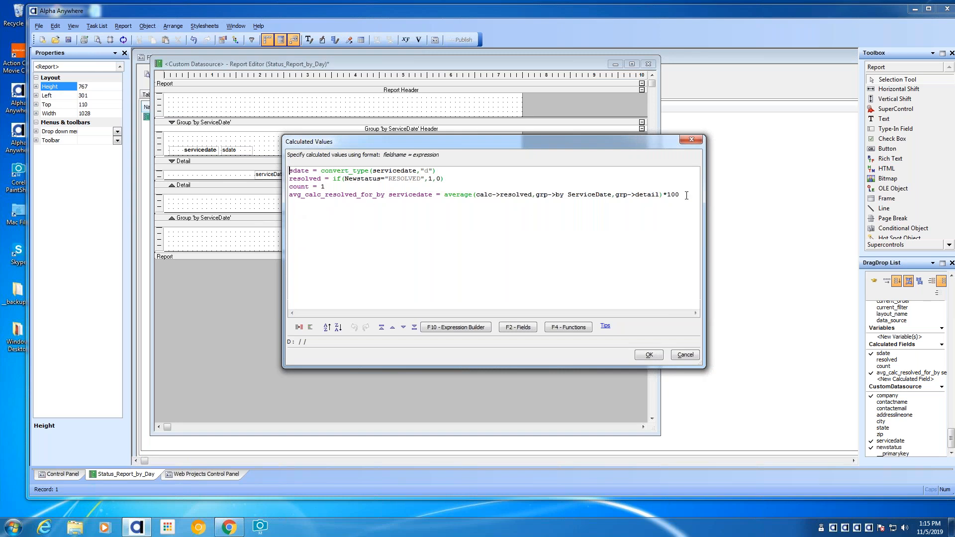
click(687, 195)
drag(301, 195, 371, 195)
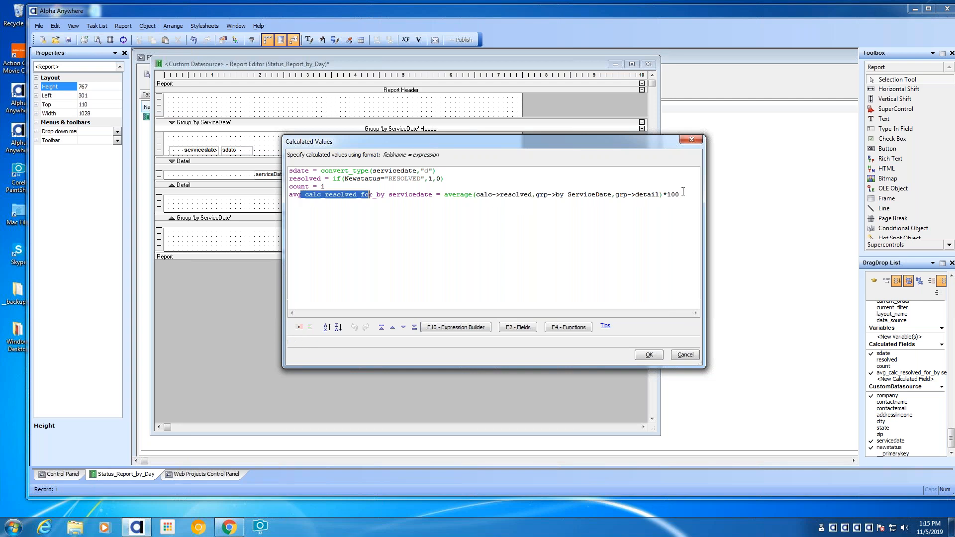
click(469, 178)
drag(469, 178, 274, 180)
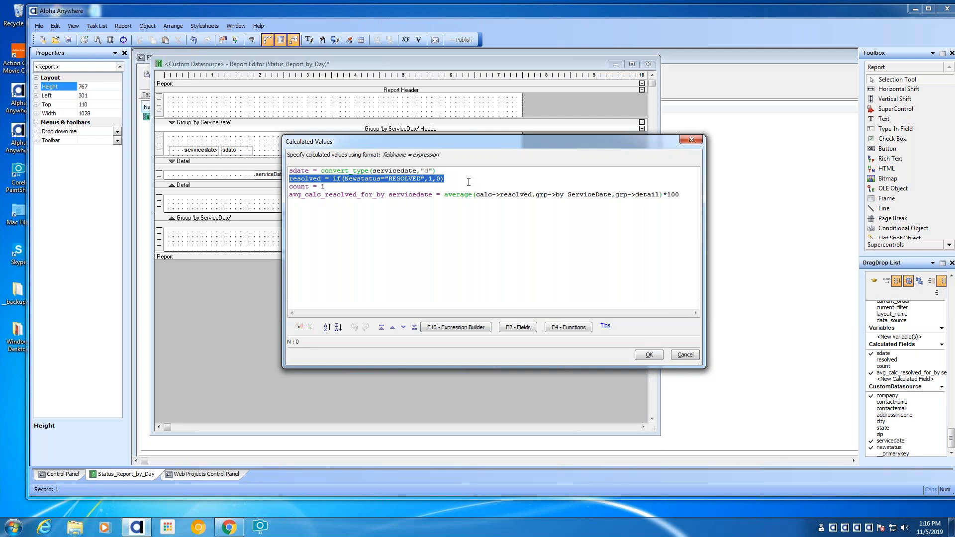
click(469, 182)
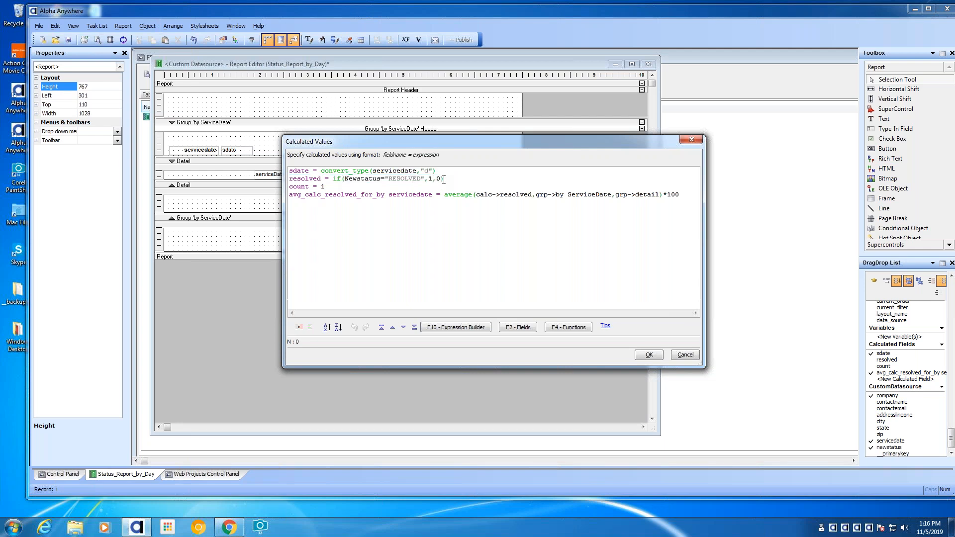
click(681, 355)
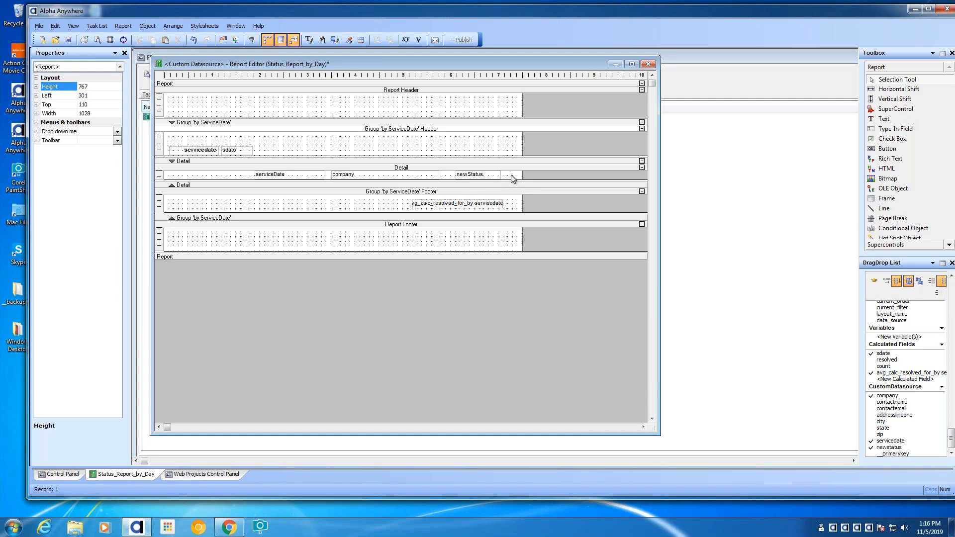
Shift the newStatus field slightly left in the Detail section and move the average-resolved field left in the group footer.
click(468, 176)
drag(467, 177, 483, 179)
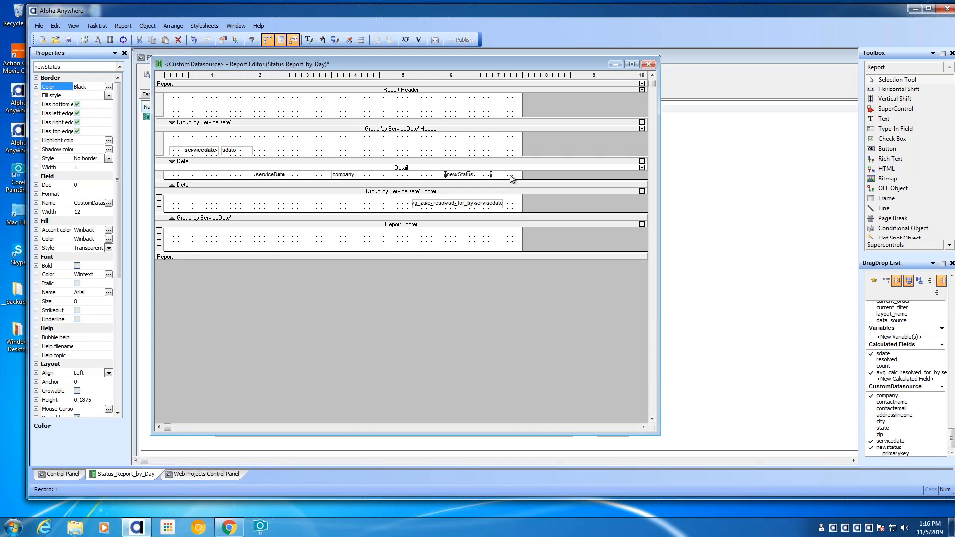
drag(469, 208, 304, 206)
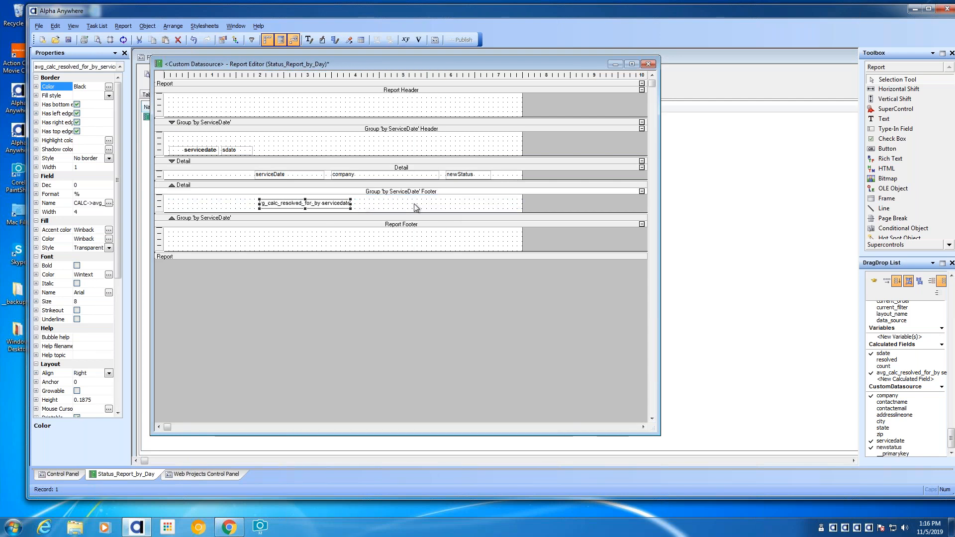
click(417, 206)
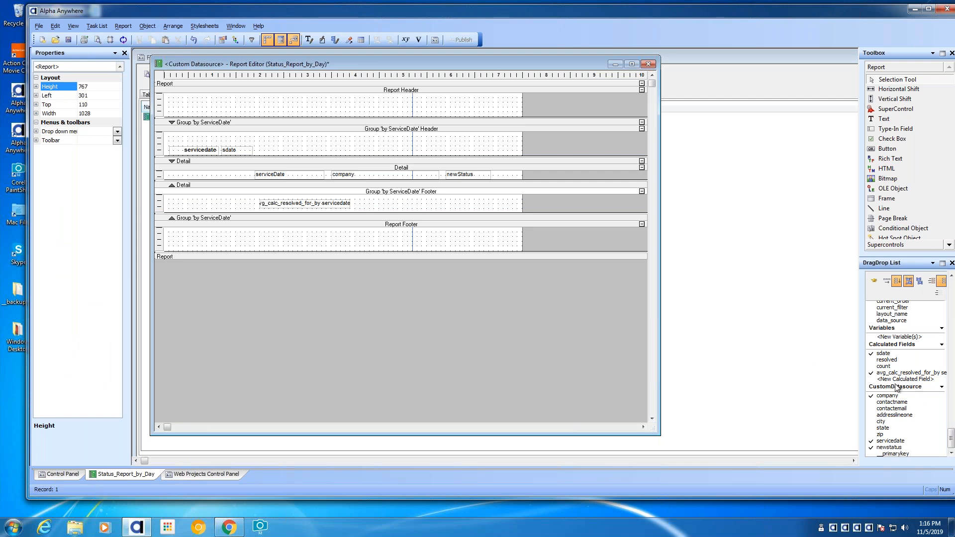
Place the resolved calculated field in the by ServiceDate group footer and have it print the average of the field.
click(890, 361)
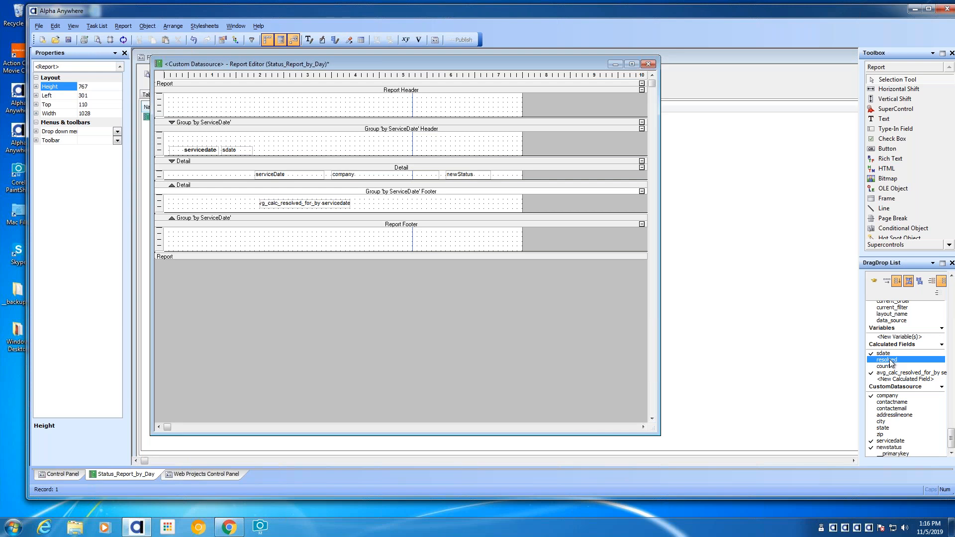
drag(890, 361, 431, 203)
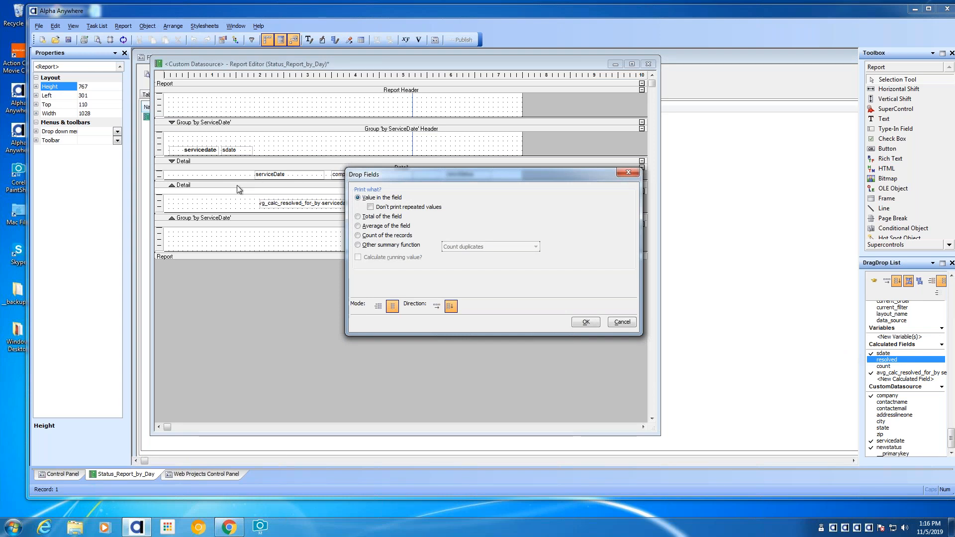
drag(426, 175, 471, 157)
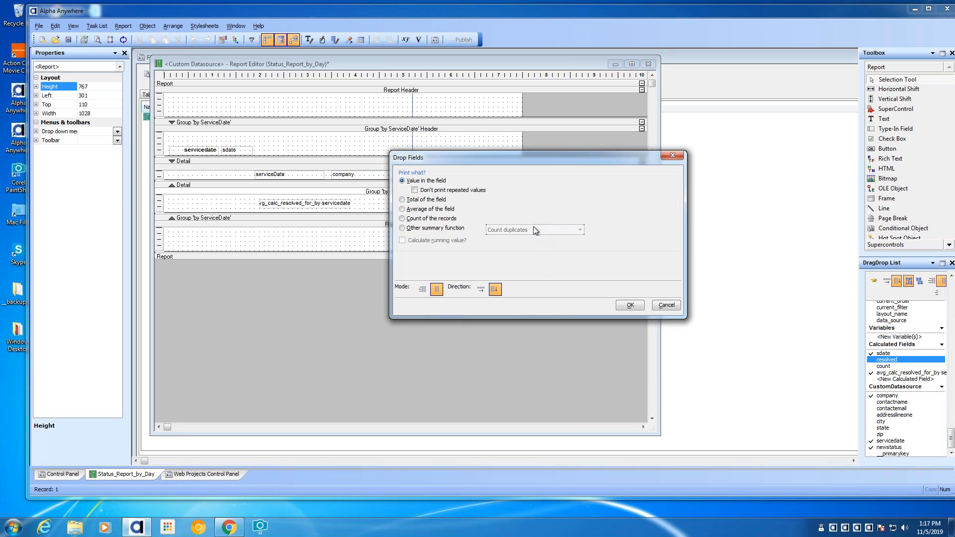
drag(477, 161, 538, 165)
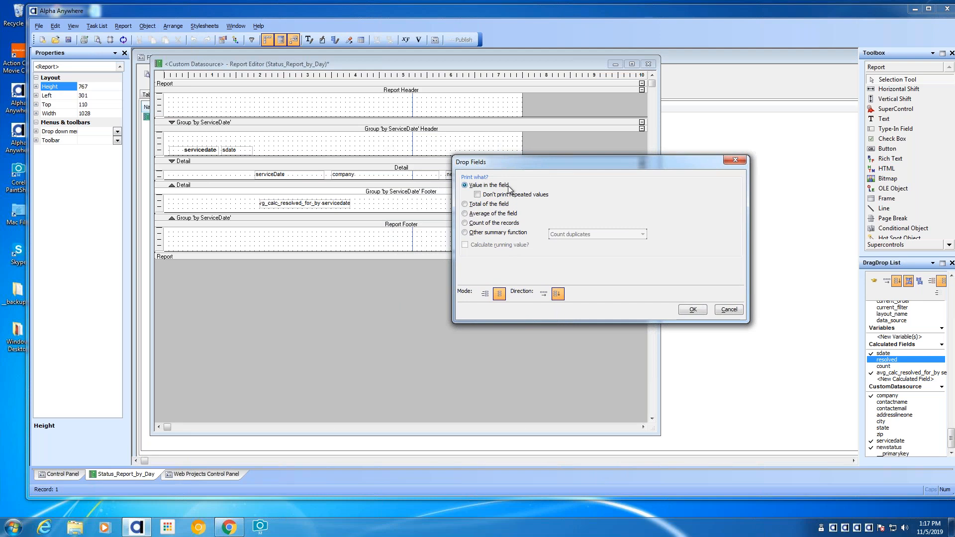
click(465, 214)
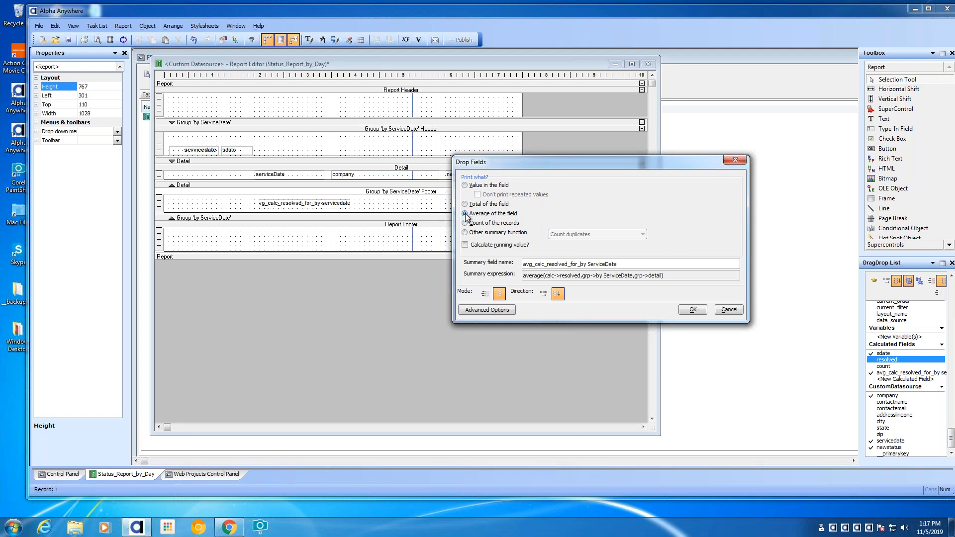
Name the summary field avg_calc_resolved_for_by ServiceDate2, insert it, and shift it to below newStatus in the group footer.
click(694, 310)
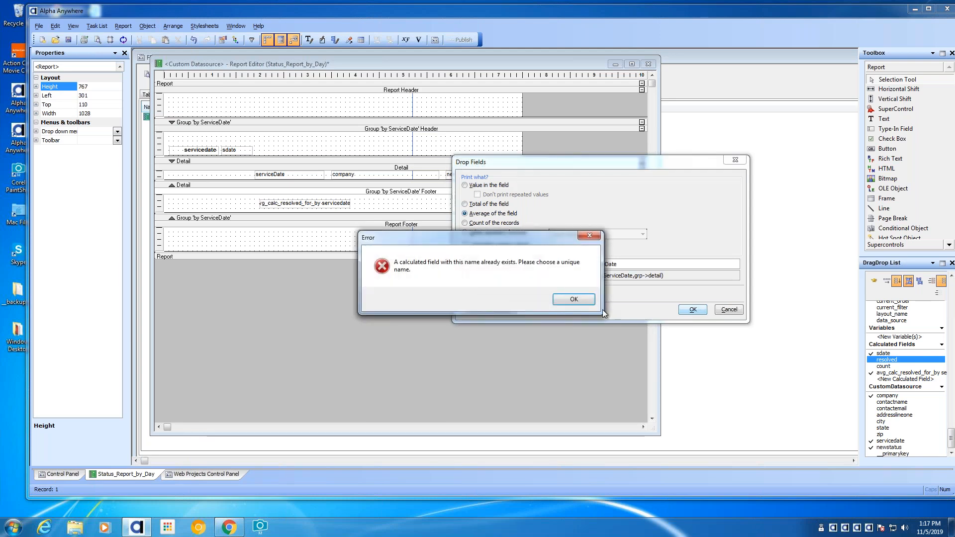
click(573, 299)
click(625, 265)
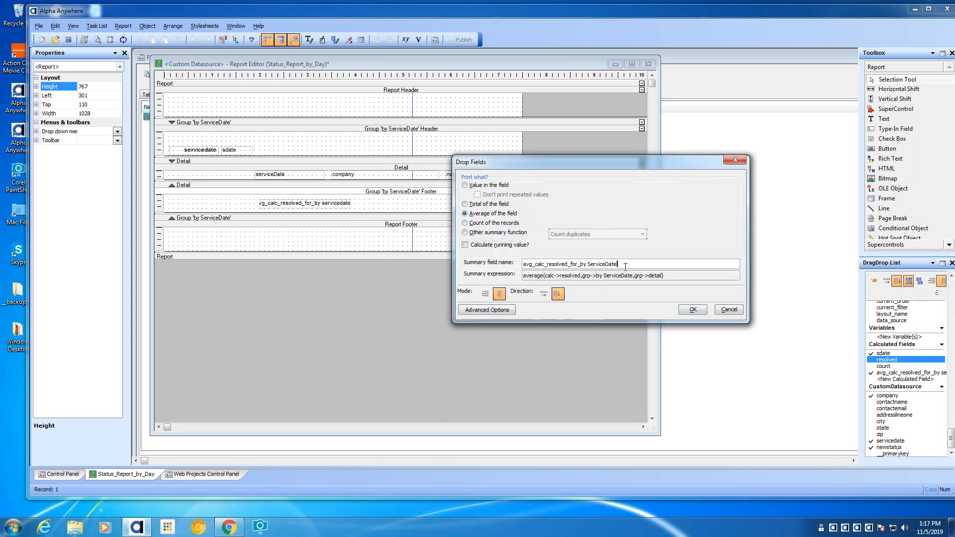
text(2)
click(690, 311)
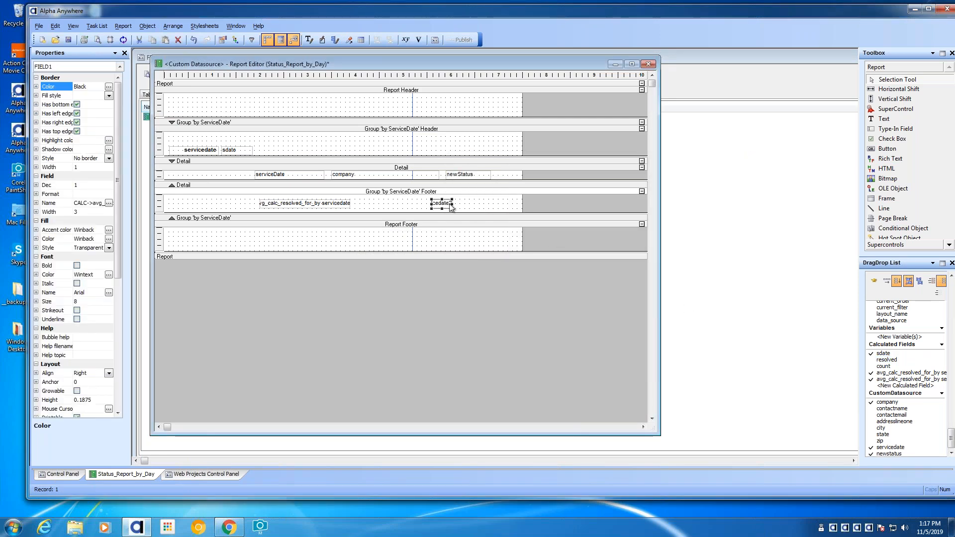
drag(450, 204, 483, 204)
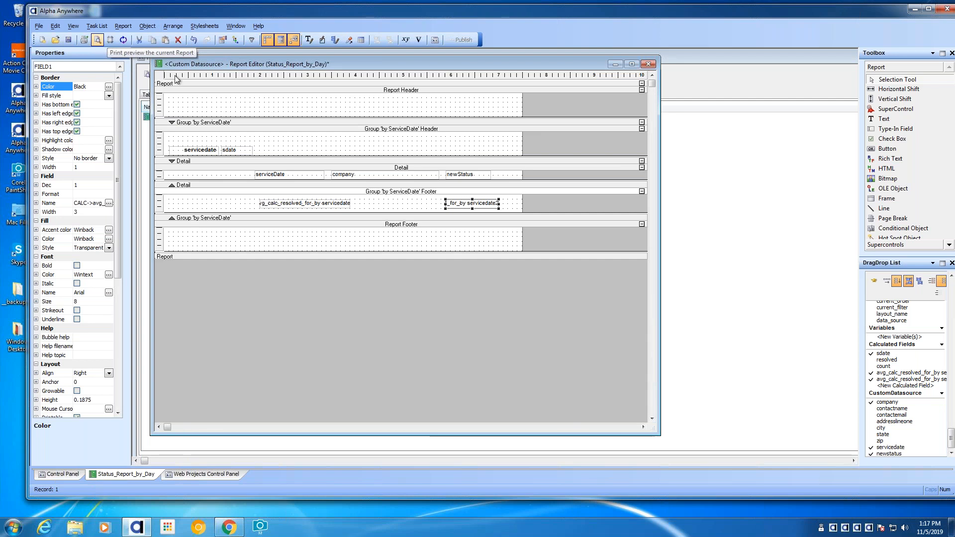
Delete the duplicate average field from the group footer and move the original average-resolved field to its place below newStatus.
click(511, 204)
click(495, 208)
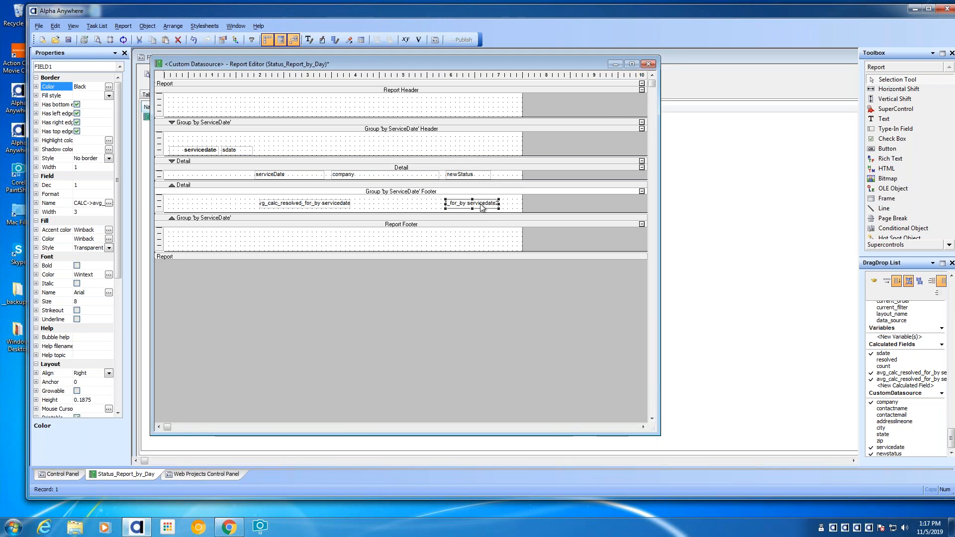
key(Delete)
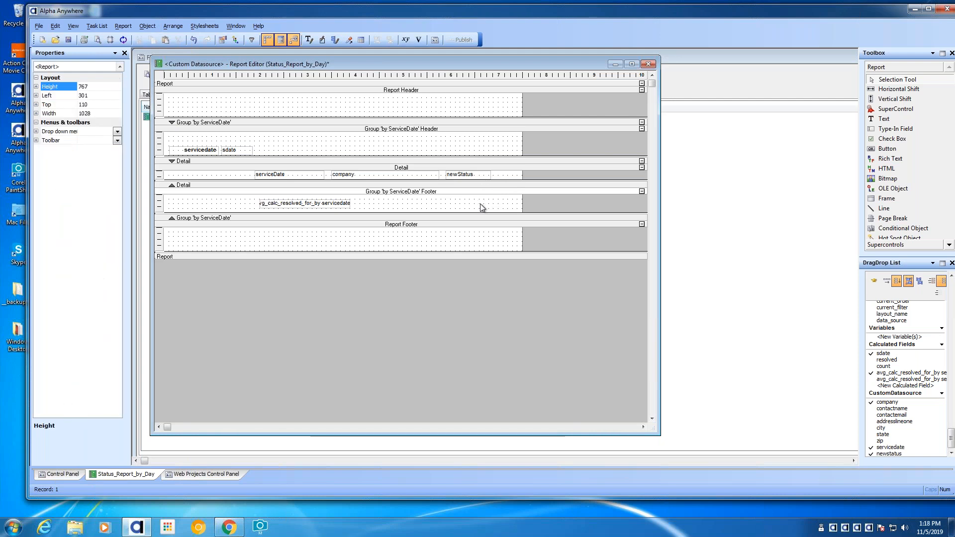
click(337, 205)
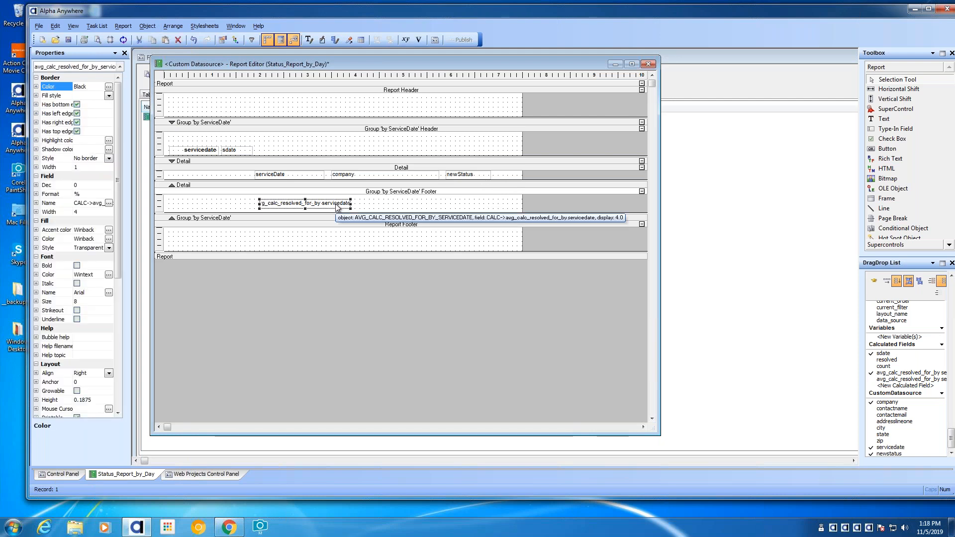
drag(336, 205, 504, 205)
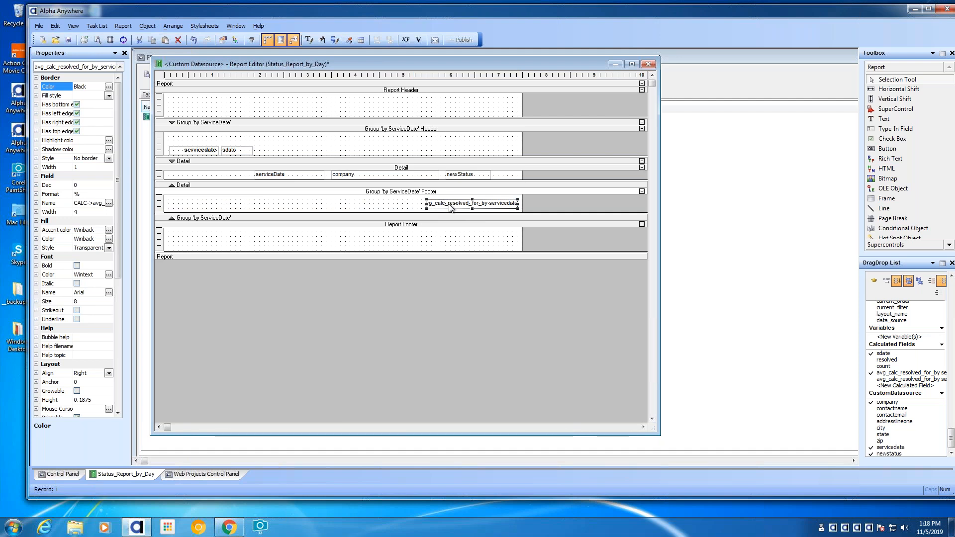
Examine the average-resolved field's expression and its *100 multiplier in the Expression Builder, cancelling without changes.
right_click(451, 208)
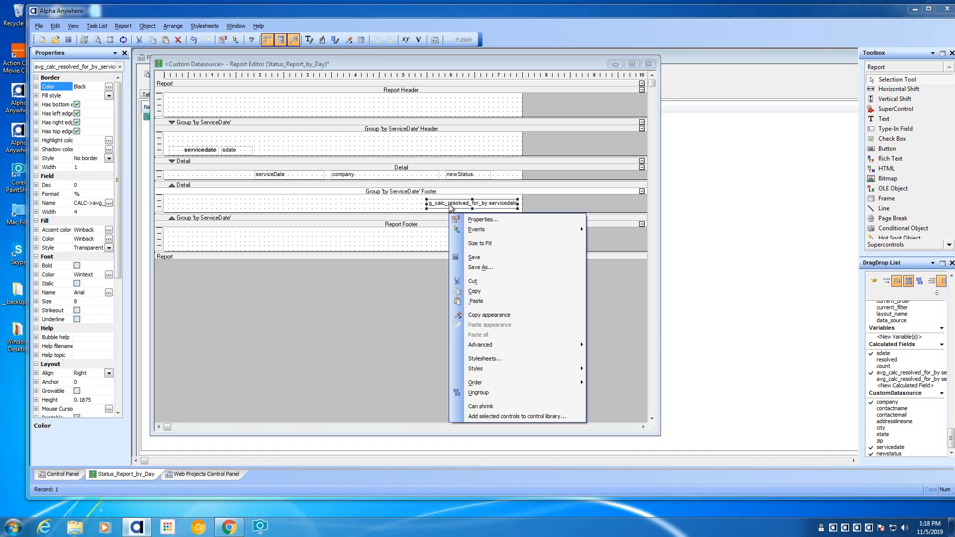
click(480, 220)
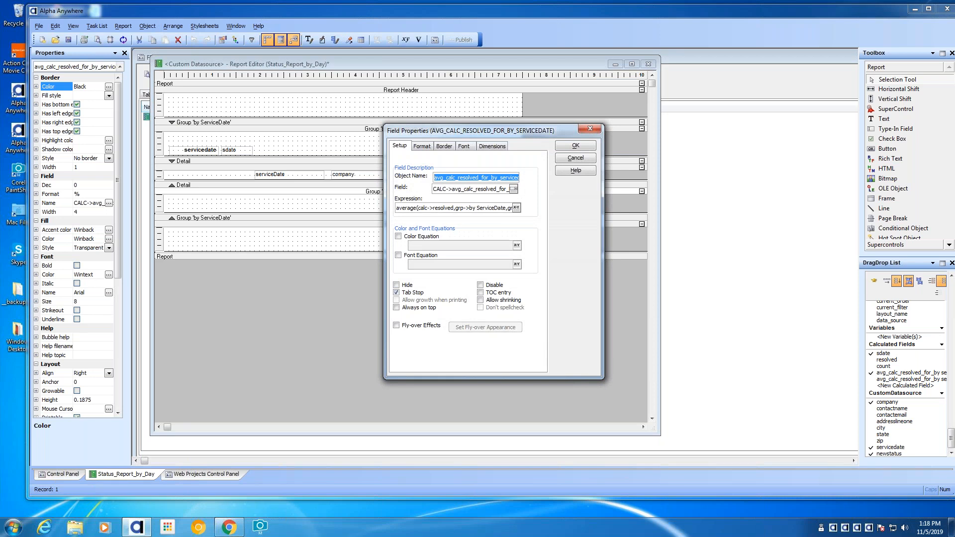
click(518, 208)
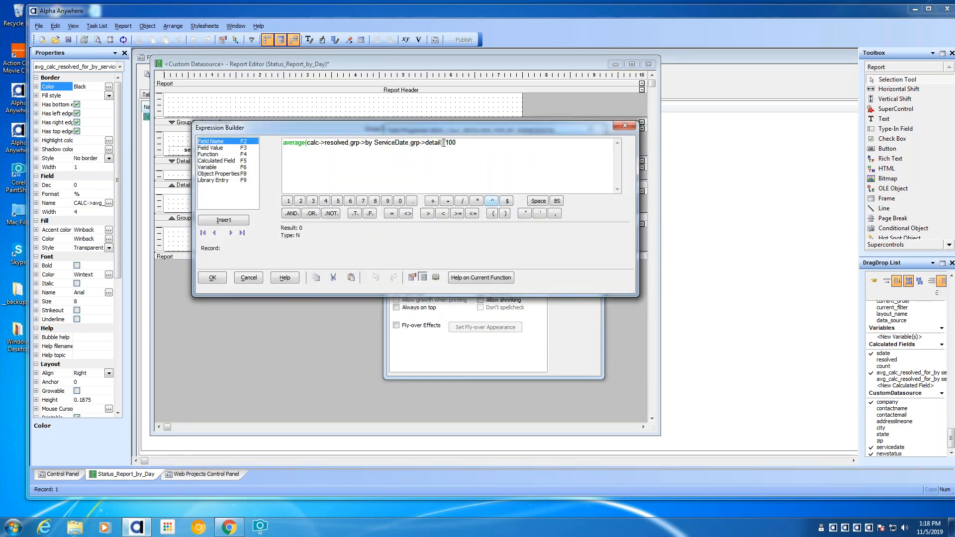
drag(442, 143, 280, 142)
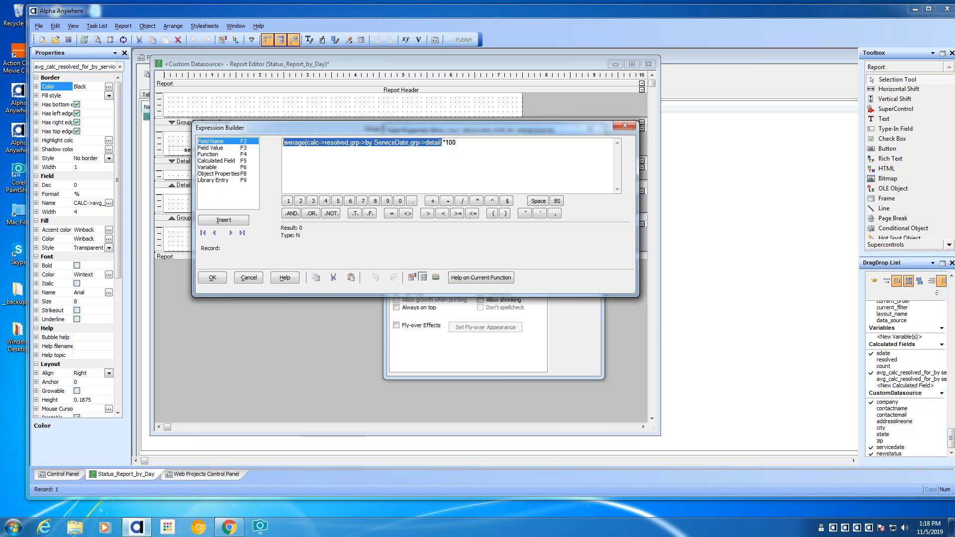
click(442, 143)
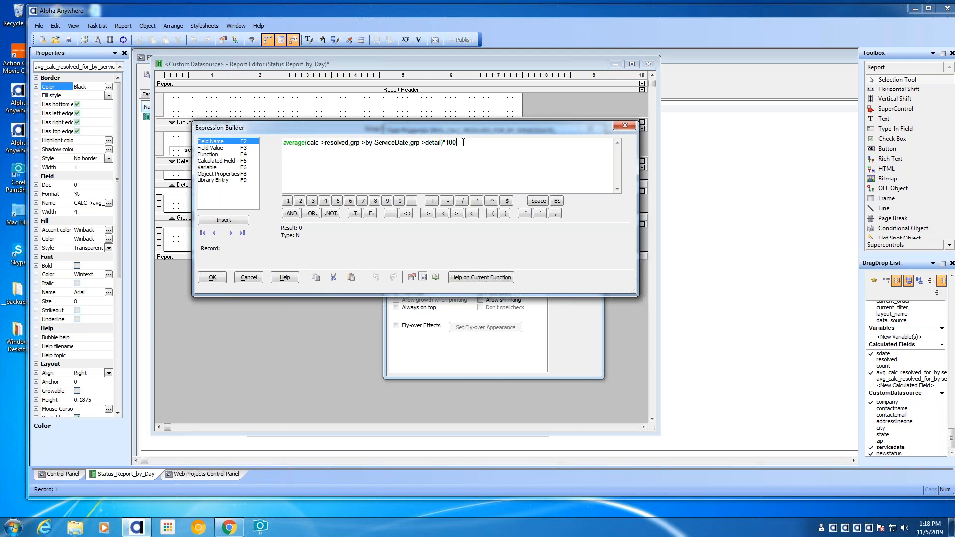
drag(443, 143, 462, 142)
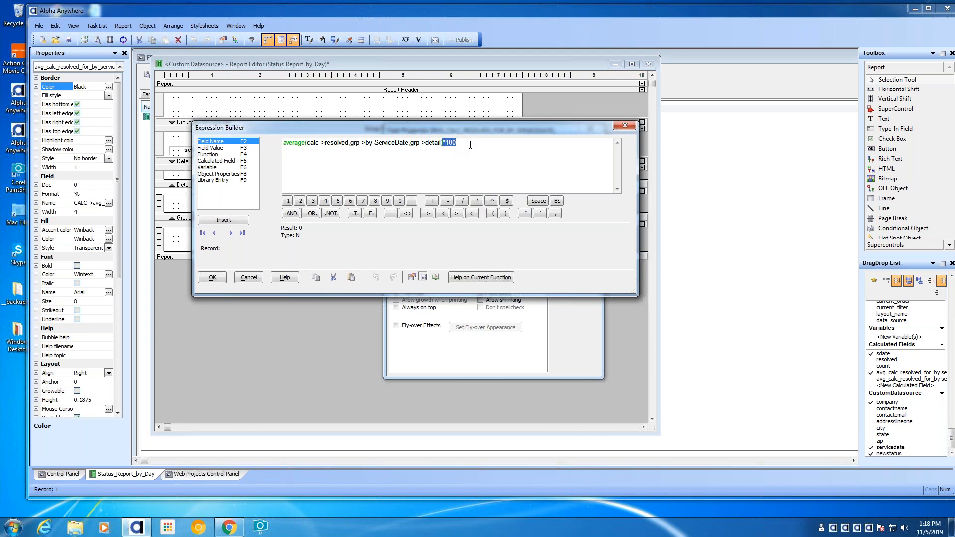
click(252, 277)
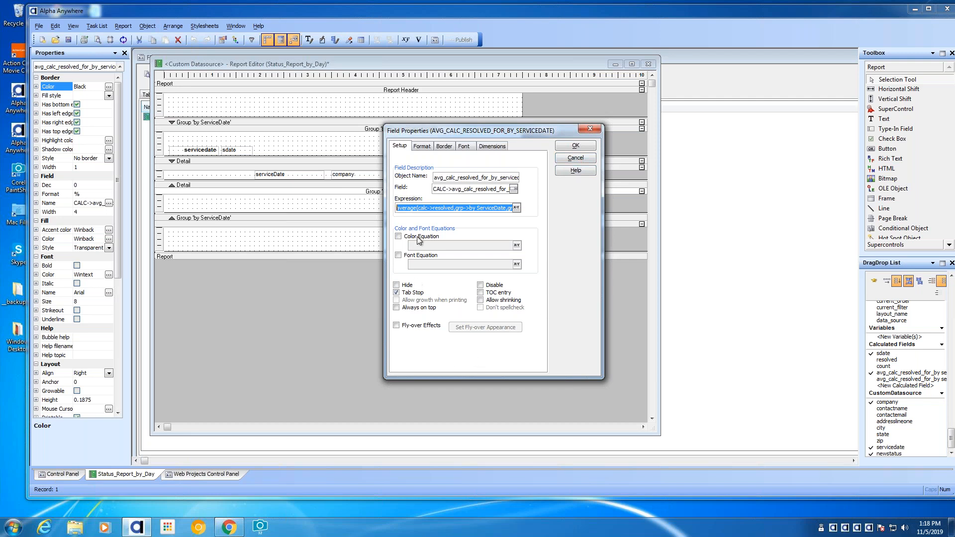
Review the average-resolved field's 123,456.78% format style, width and decimal places, and cancel its properties.
click(421, 147)
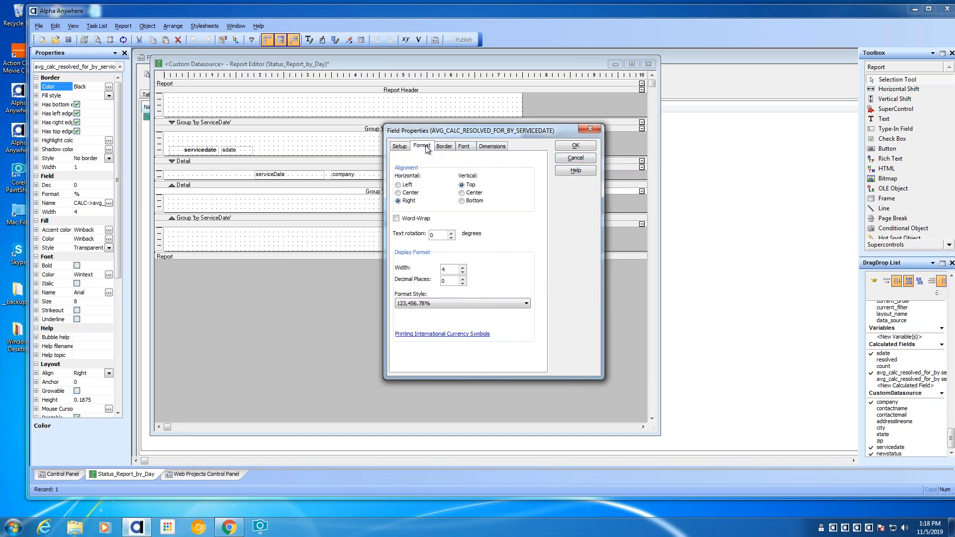
click(526, 304)
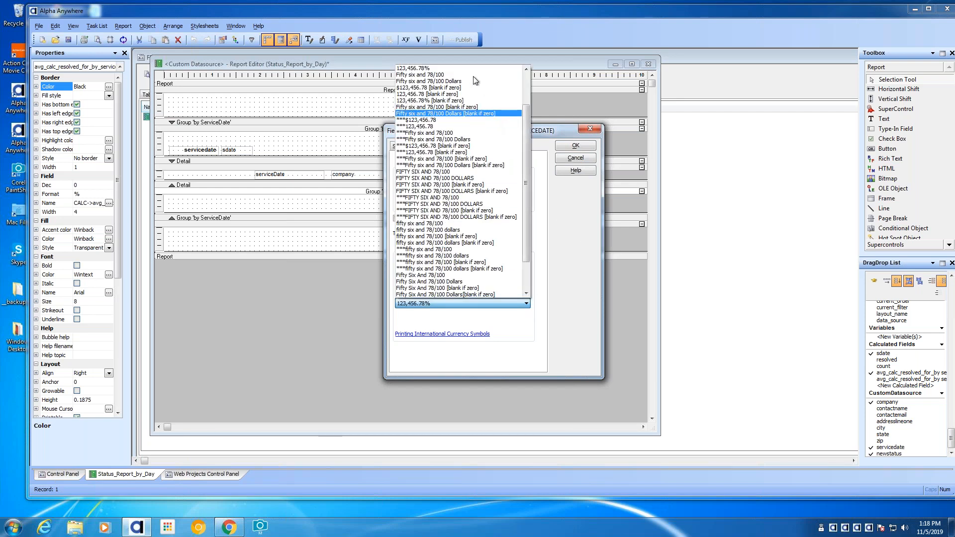
click(434, 71)
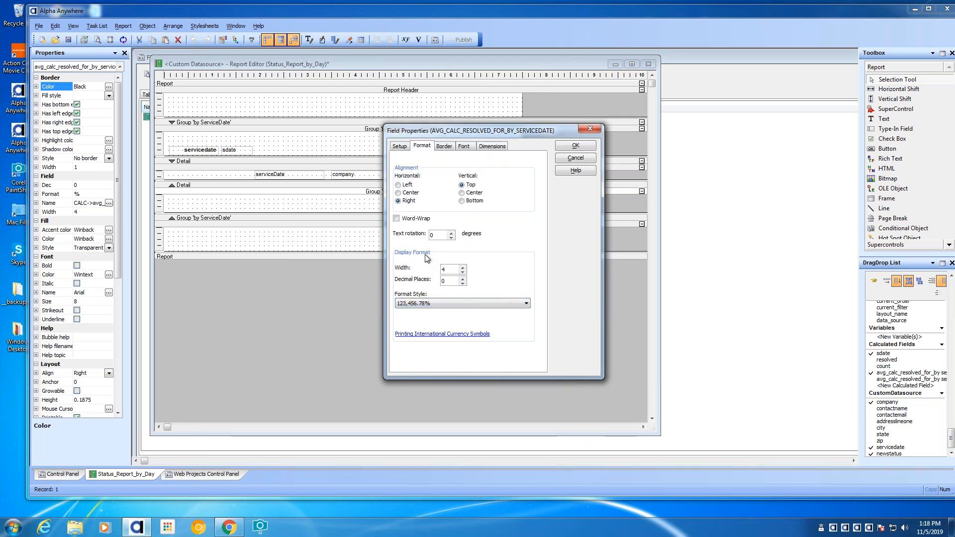
double_click(453, 269)
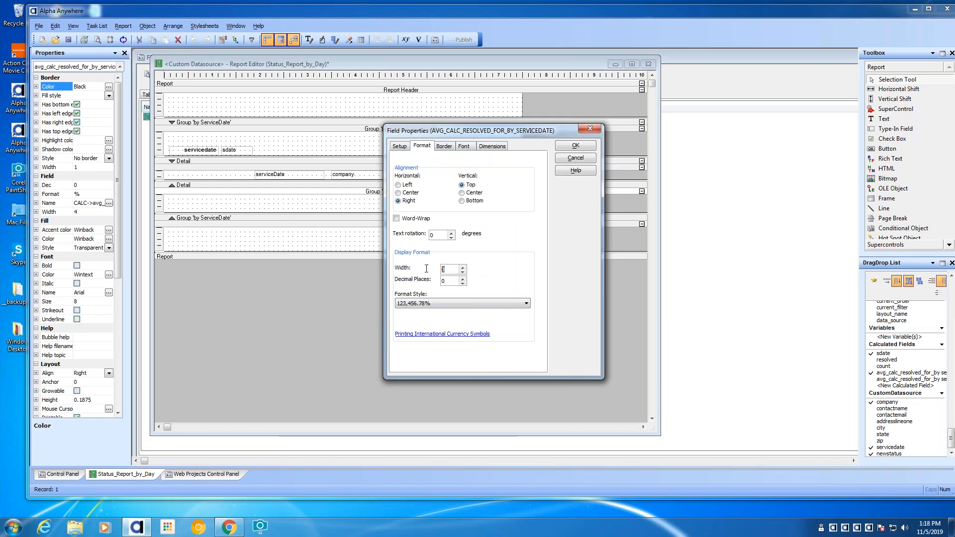
click(449, 282)
key(shift+Tab)
click(449, 280)
click(576, 159)
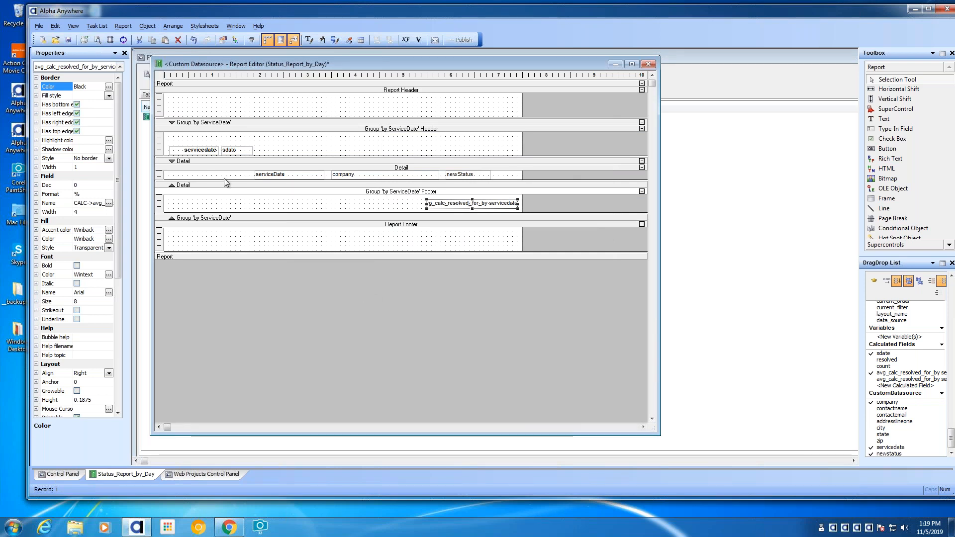
Switch to the TransForm Tuesday presentation in PowerPoint and review the slides on reporting, the two data source methods and the New Report dialog.
key(super+Tab)
key(super+Tab)
key(super+Tab)
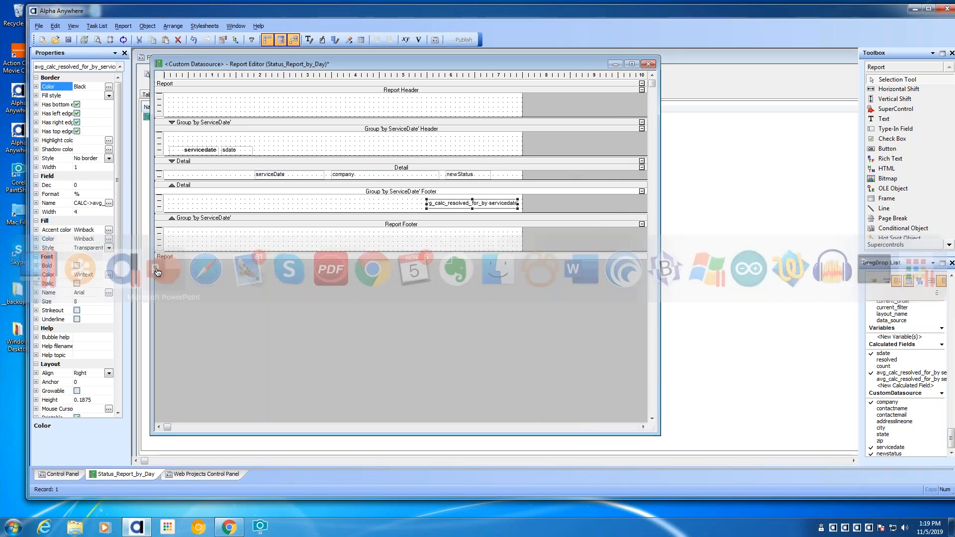
key(super+Tab)
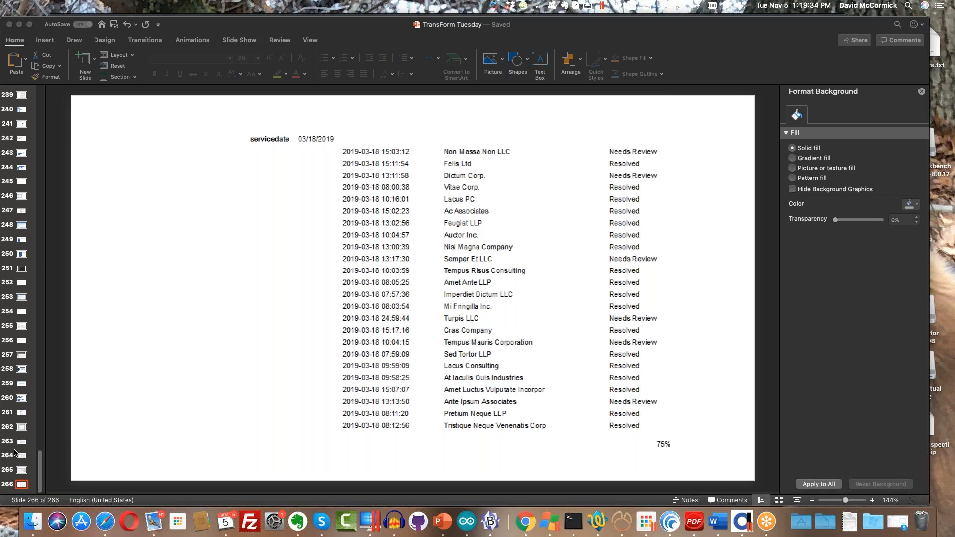
click(19, 369)
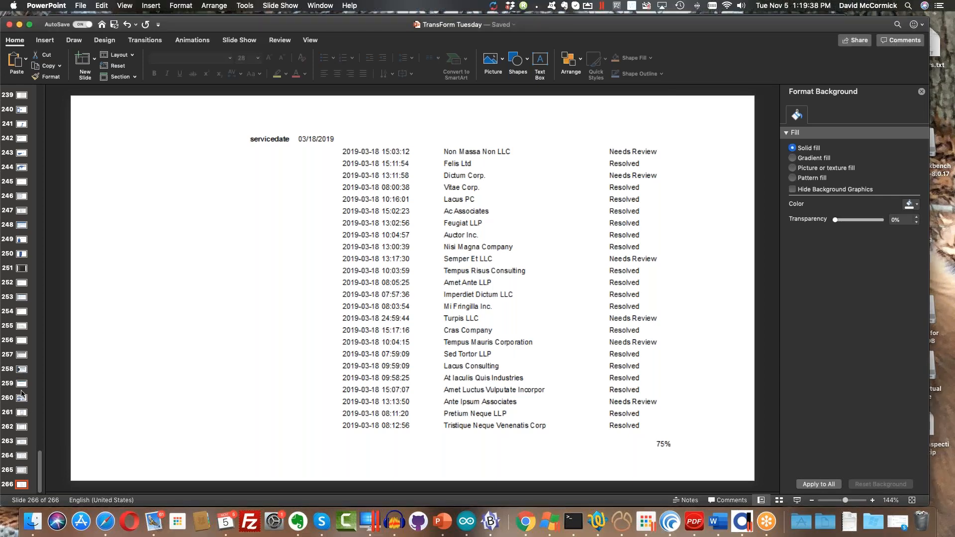
click(21, 385)
click(21, 397)
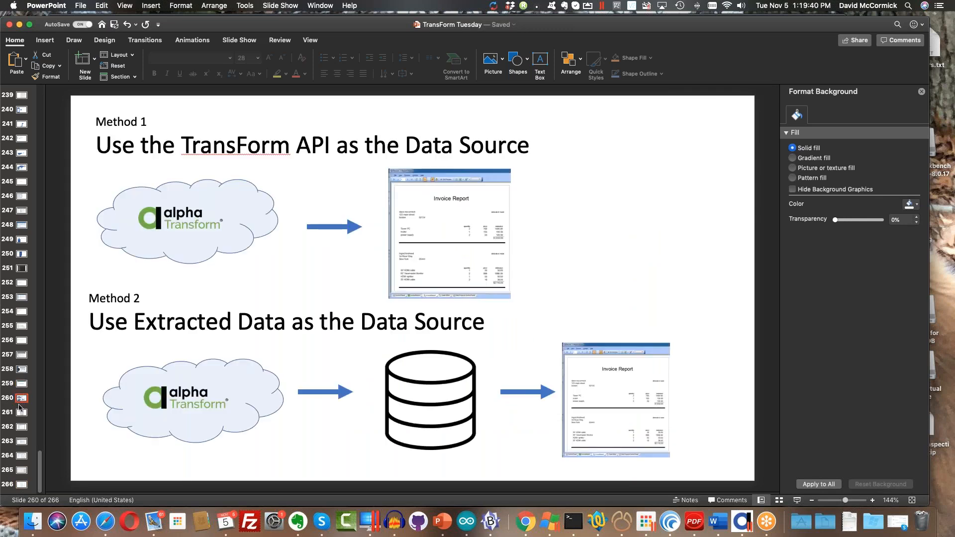
click(21, 374)
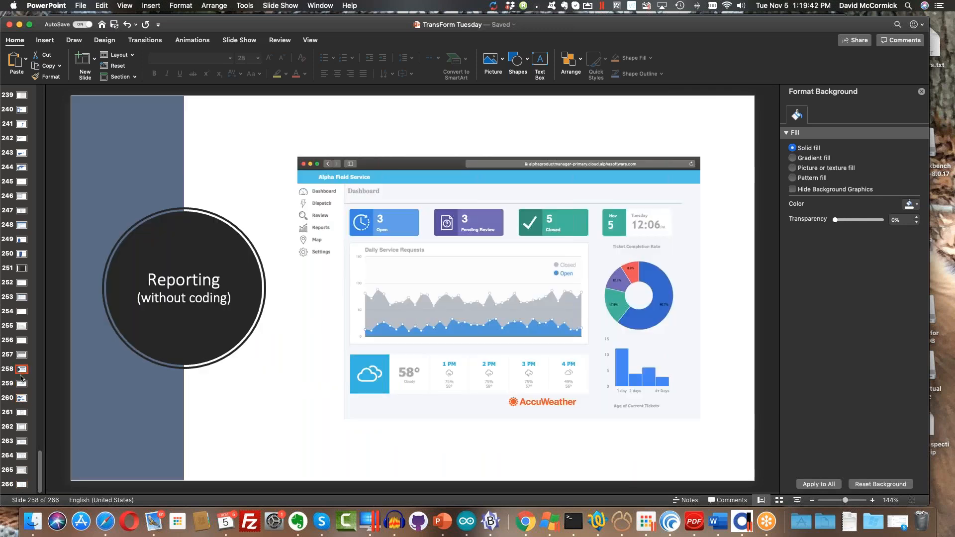
click(21, 413)
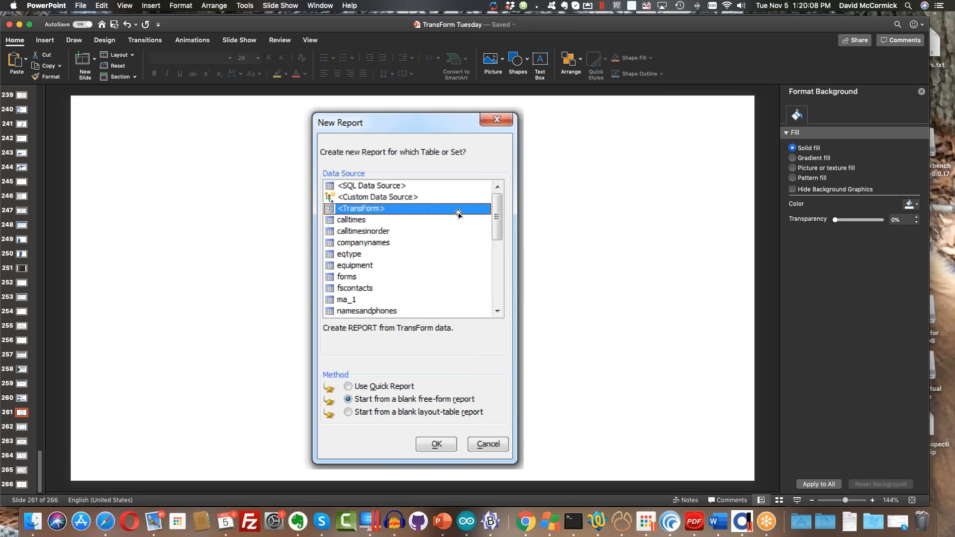
Review the Alpha Field Services Solution and ETL slides, and go to the Get API Key slide.
click(19, 169)
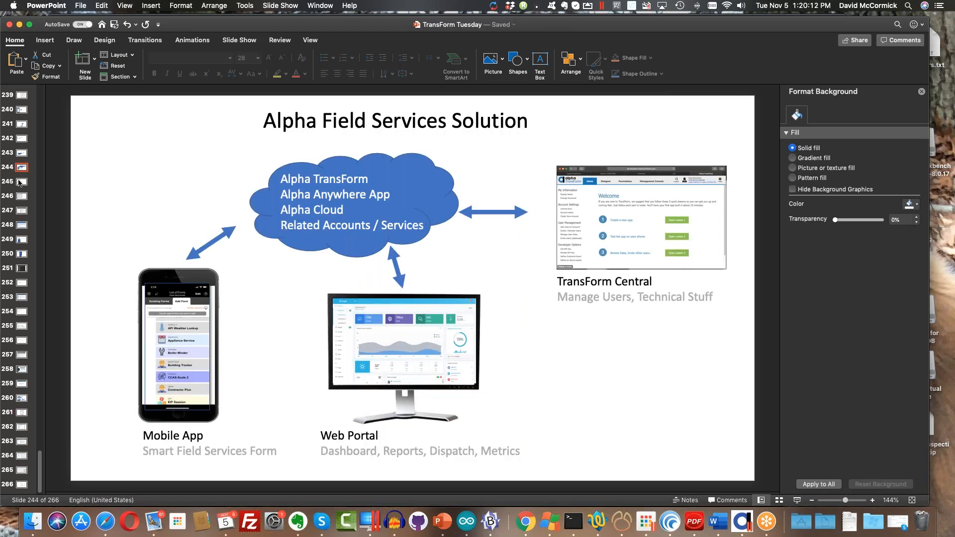
click(21, 182)
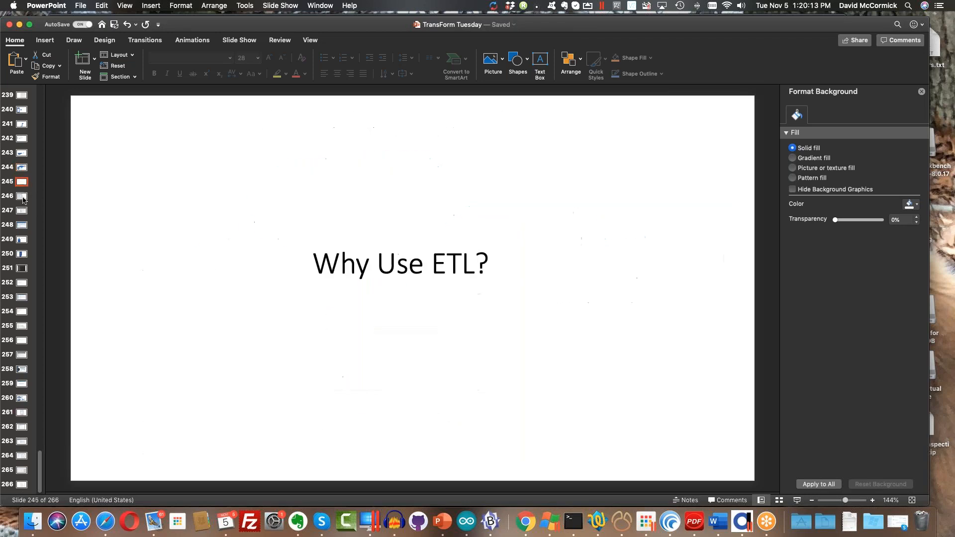
click(22, 156)
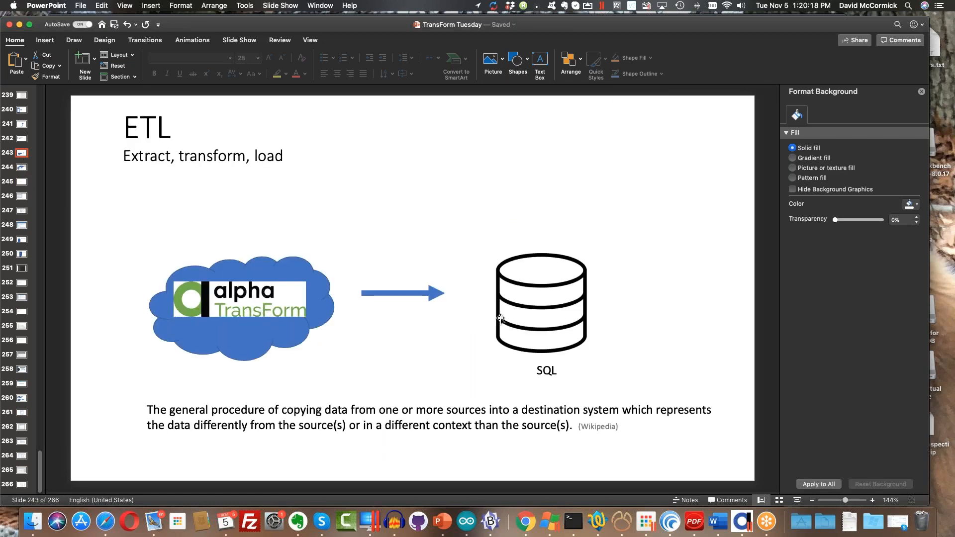
click(21, 442)
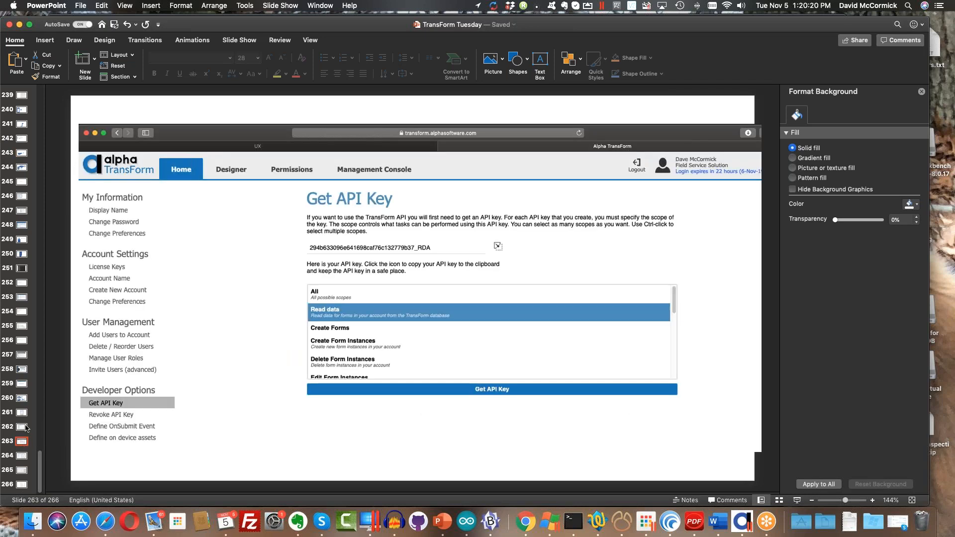
Return to the slide comparing the TransForm API and extracted data as report data sources, and review both methods.
click(24, 427)
click(24, 399)
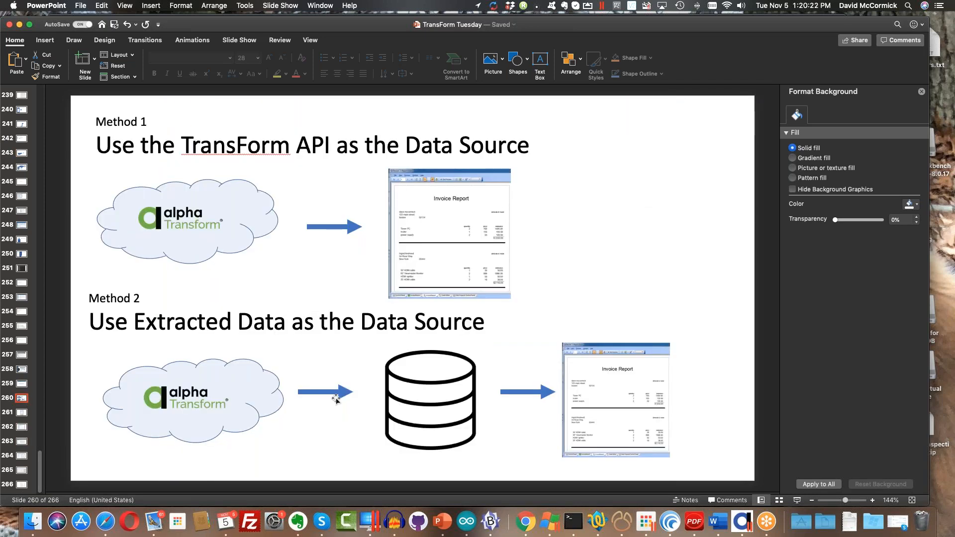
click(710, 57)
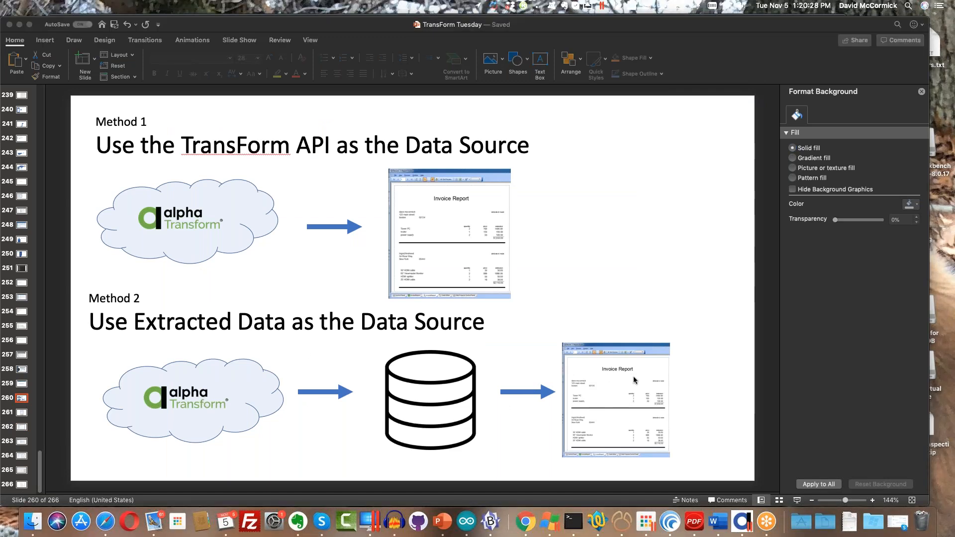
Review the slides on the New Report dialog, the TransForm data source configuration, the API key and the Select Fields dialog.
click(18, 415)
click(18, 417)
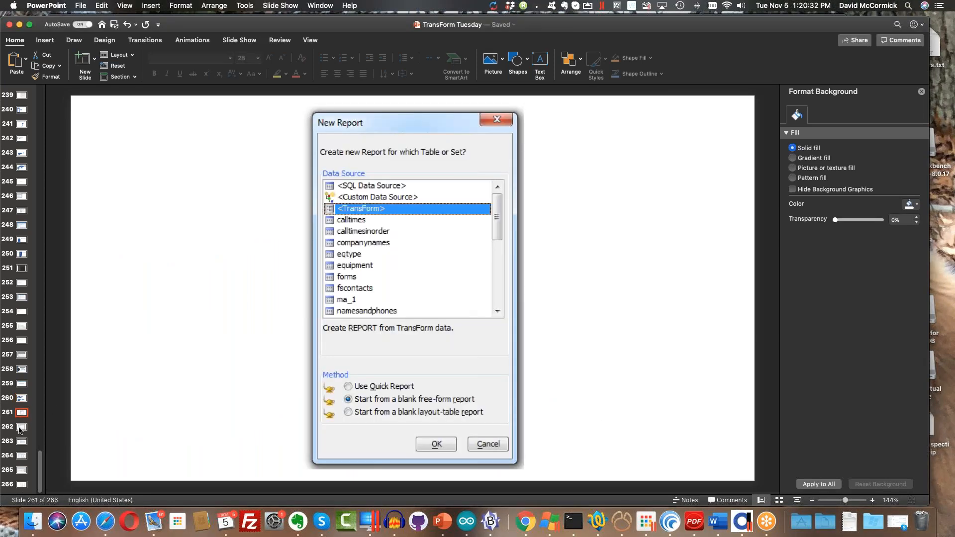
click(19, 427)
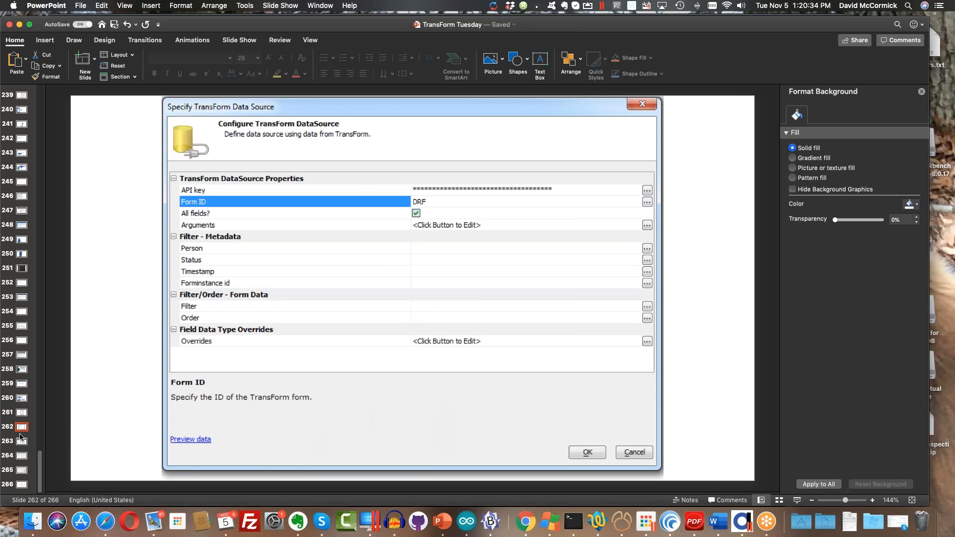
click(21, 442)
click(21, 456)
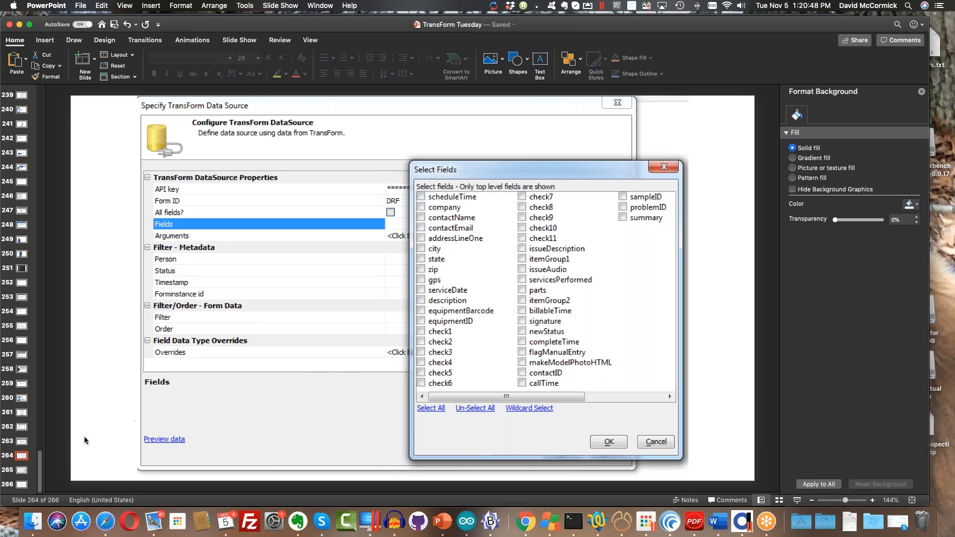
Review the Status Report by Day layout slide, view the presentation's last slide, and return to the layout slide.
click(20, 471)
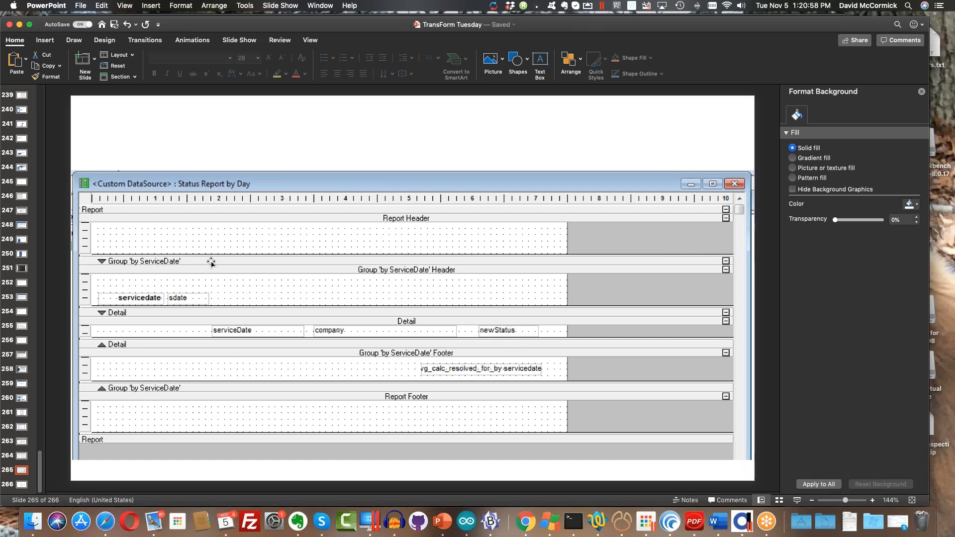
click(18, 485)
click(19, 471)
click(731, 9)
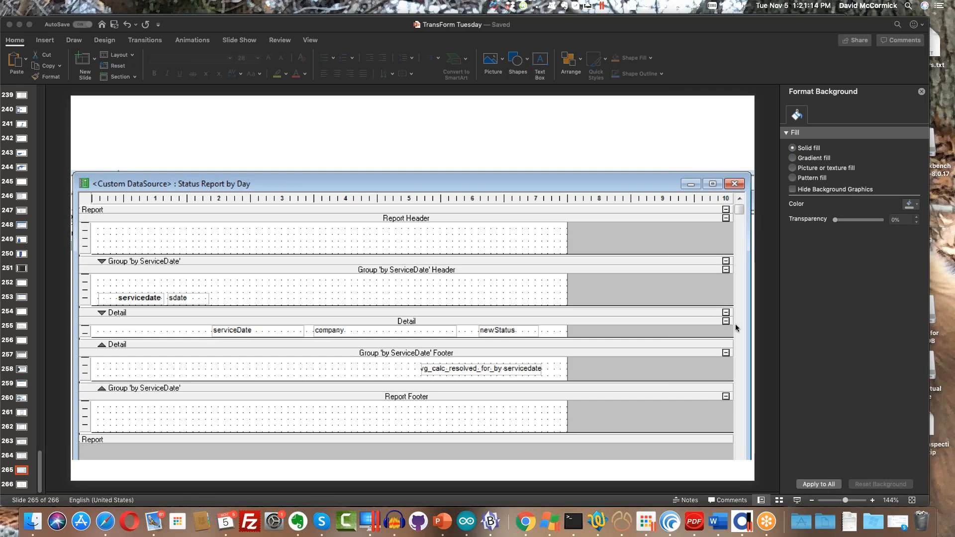